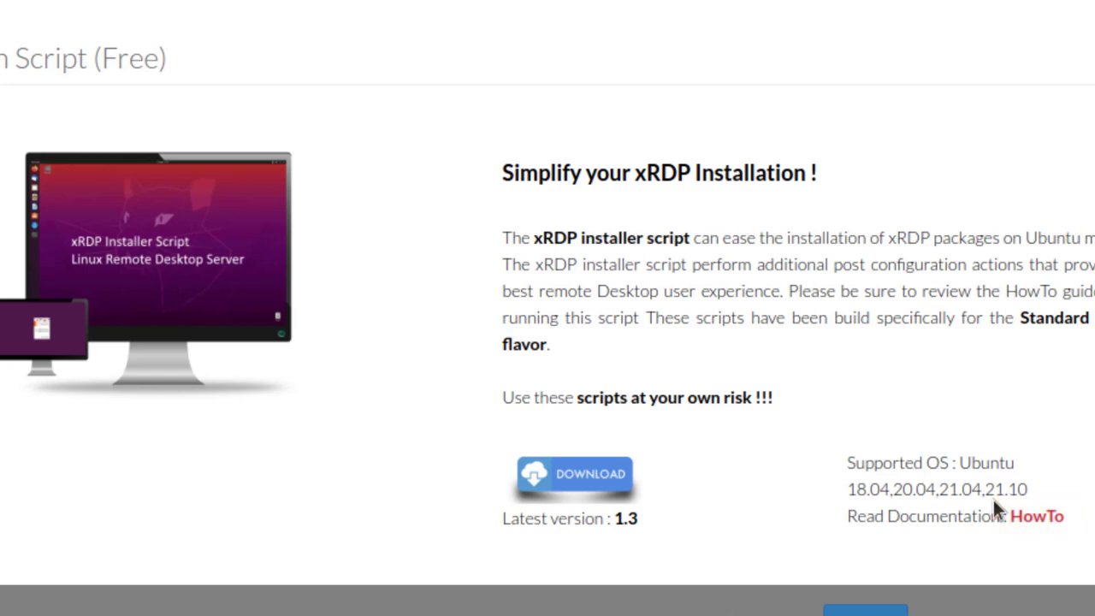
Download the xRDP installation script version 1.3 and open the Downloads folder in the file manager.
click(599, 482)
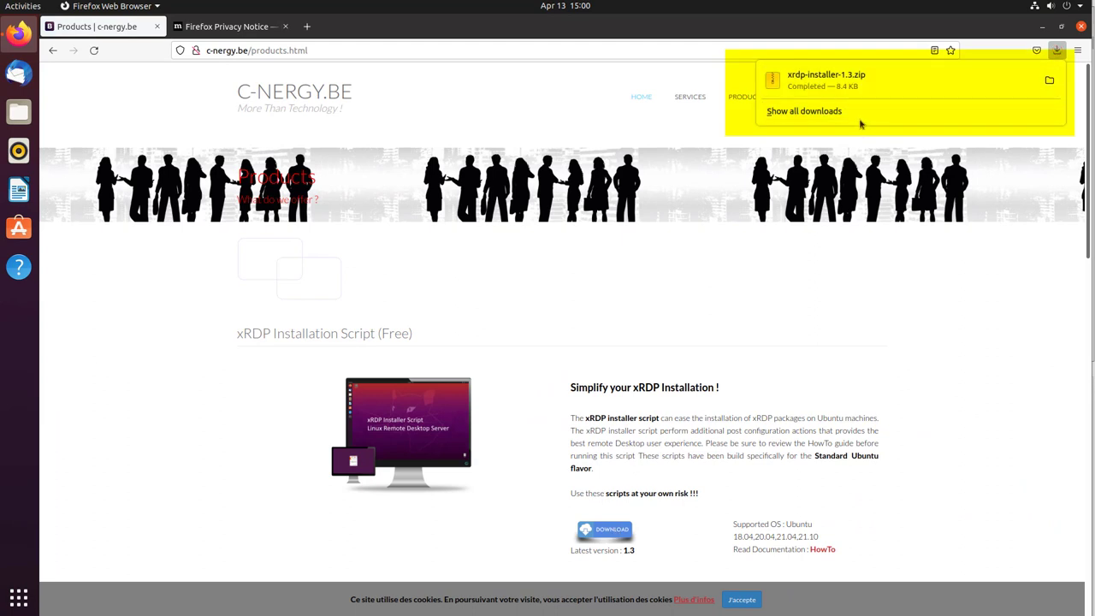
click(19, 112)
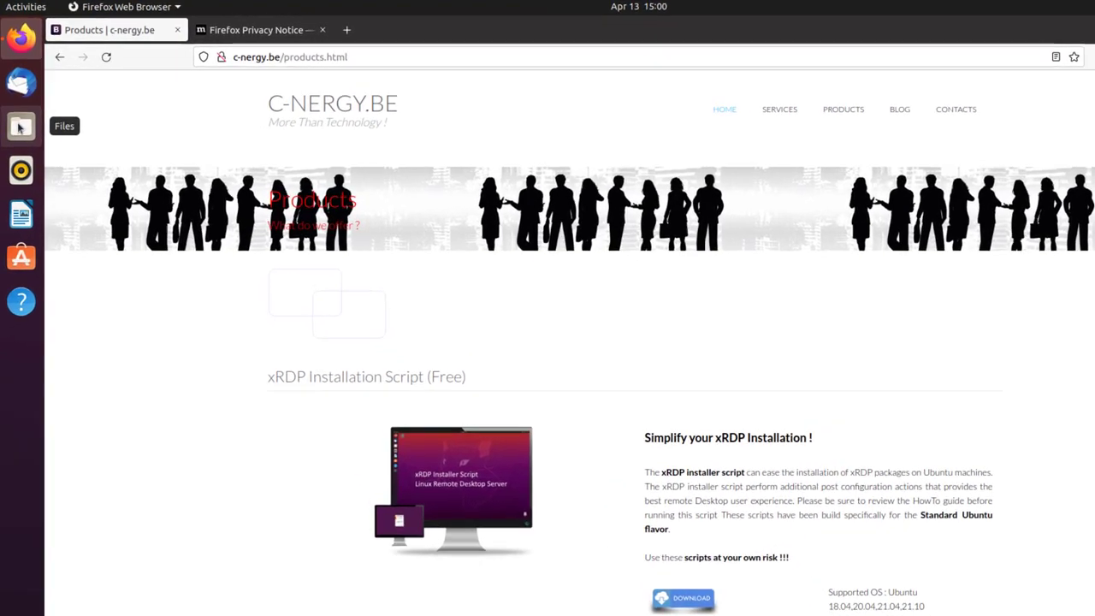
click(19, 112)
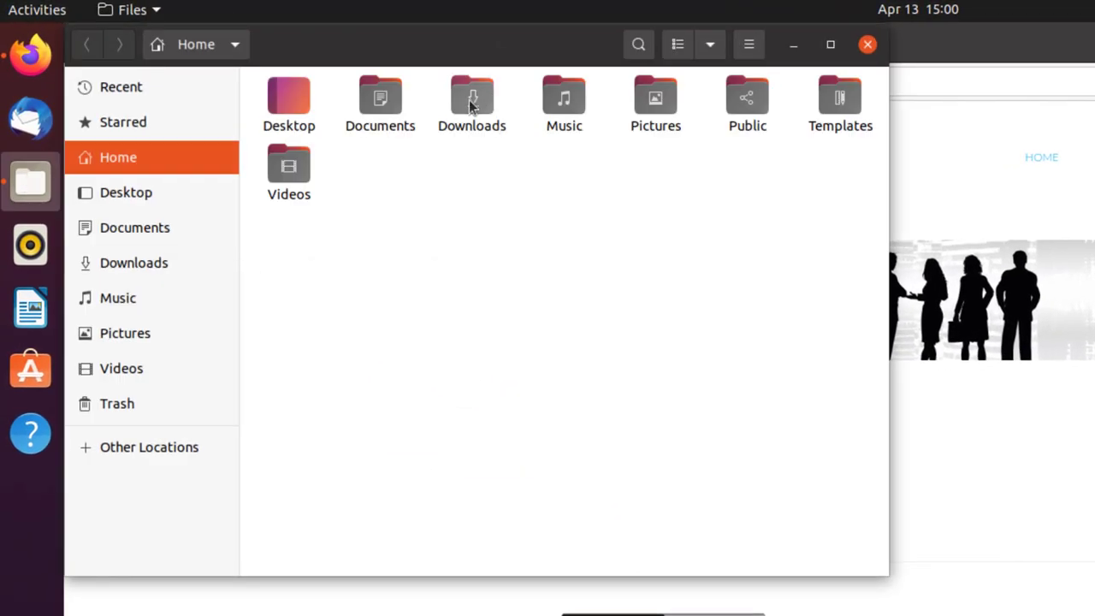
double_click(458, 98)
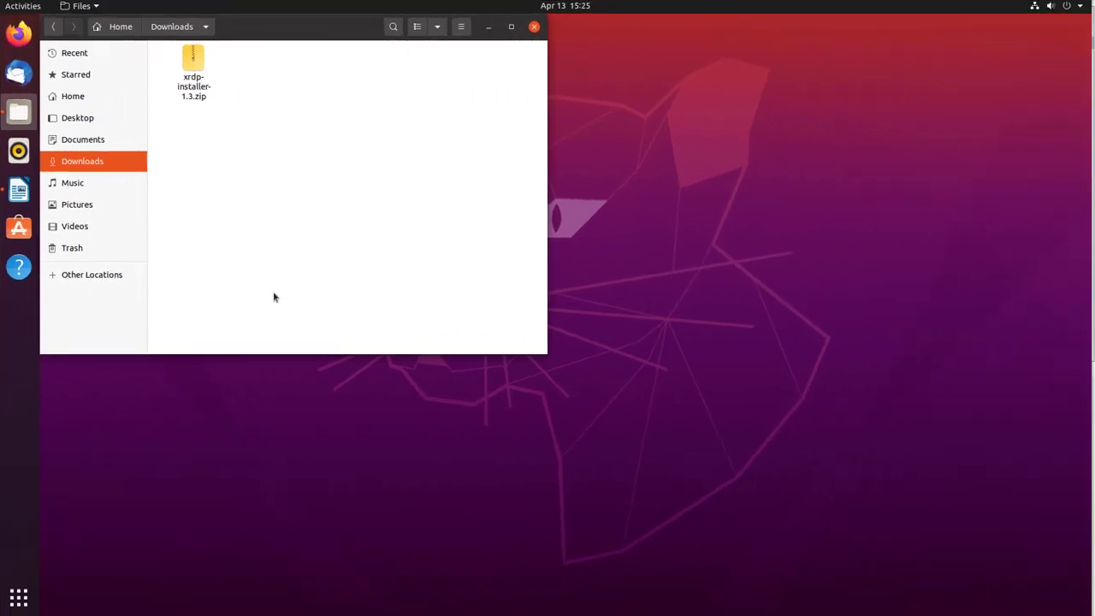
Open a terminal window, change to the Downloads directory and list its contents.
click(338, 389)
key(ctrl+alt+t)
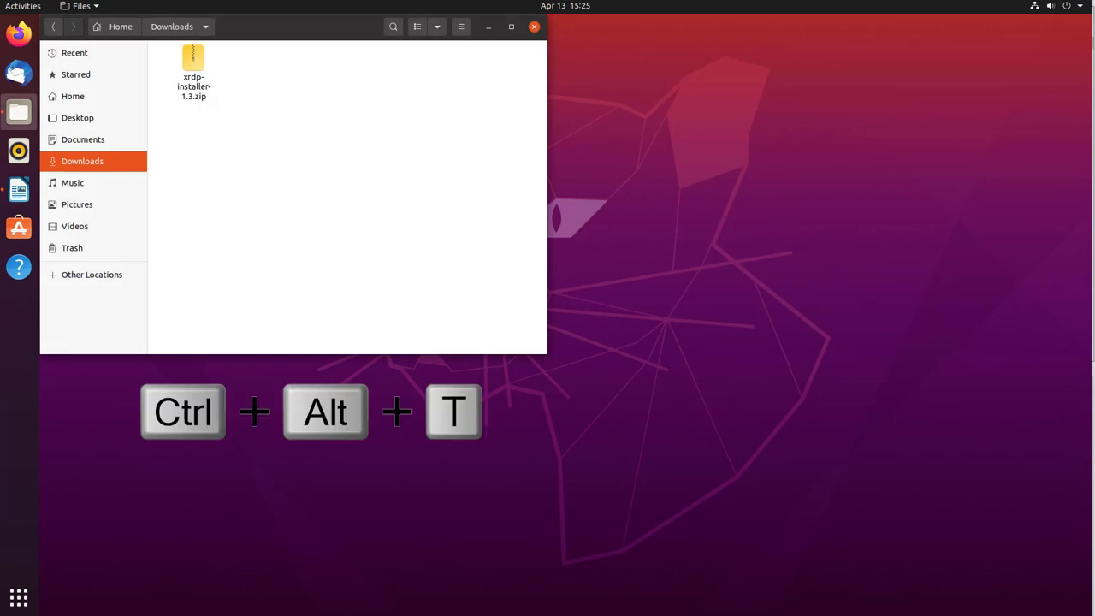
drag(684, 31, 171, 22)
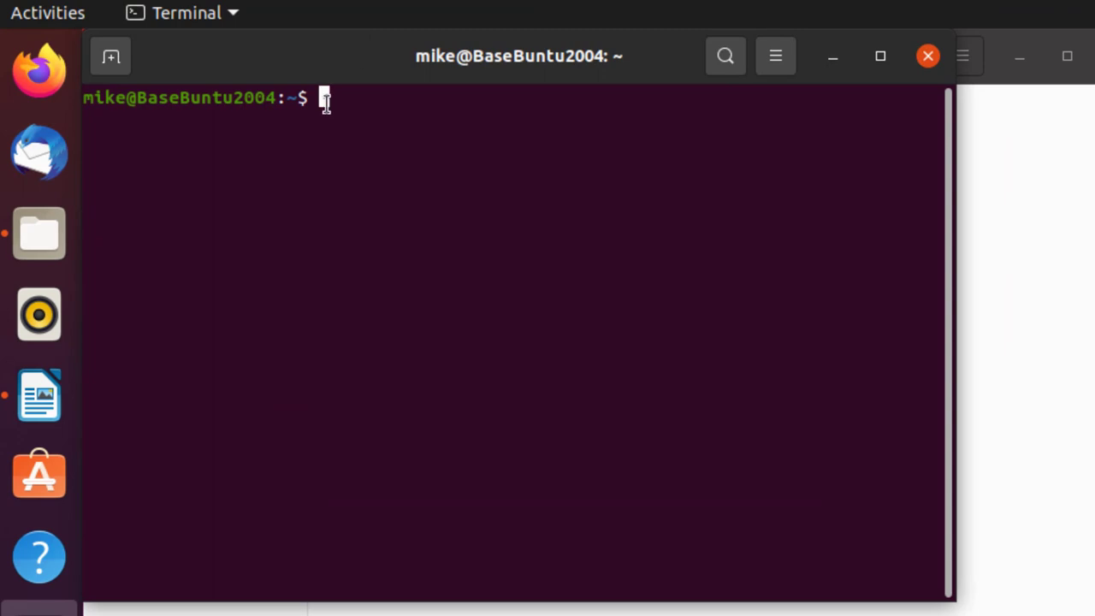
text(cd Dow)
key(Tab)
key(Return)
text(ls)
key(Return)
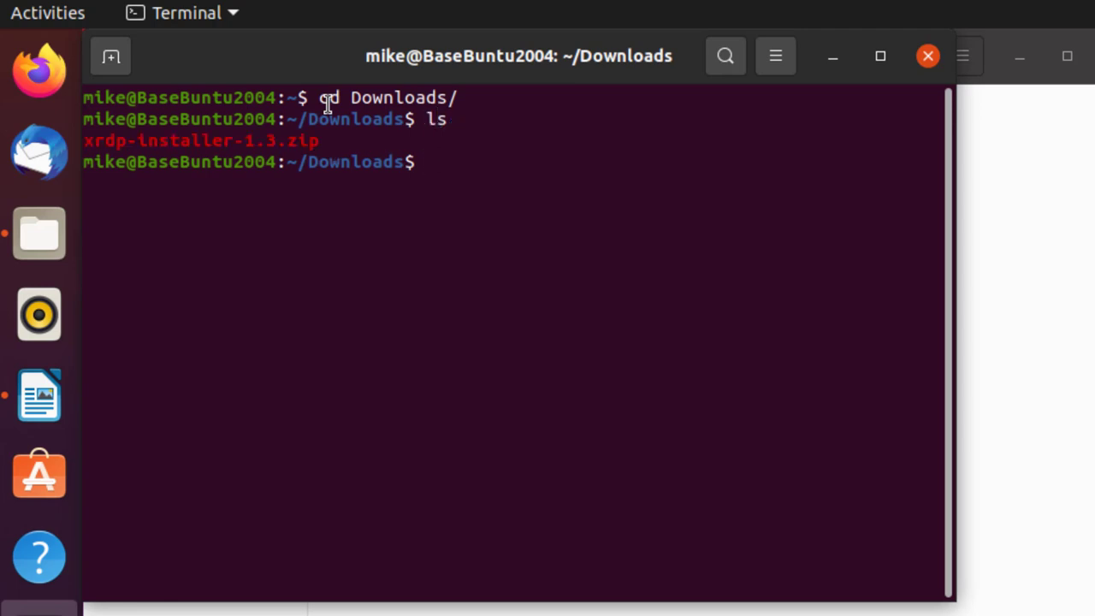
Unzip xrdp-installer-1.3.zip in the Downloads directory and list the files again.
text(unzip x)
key(Tab)
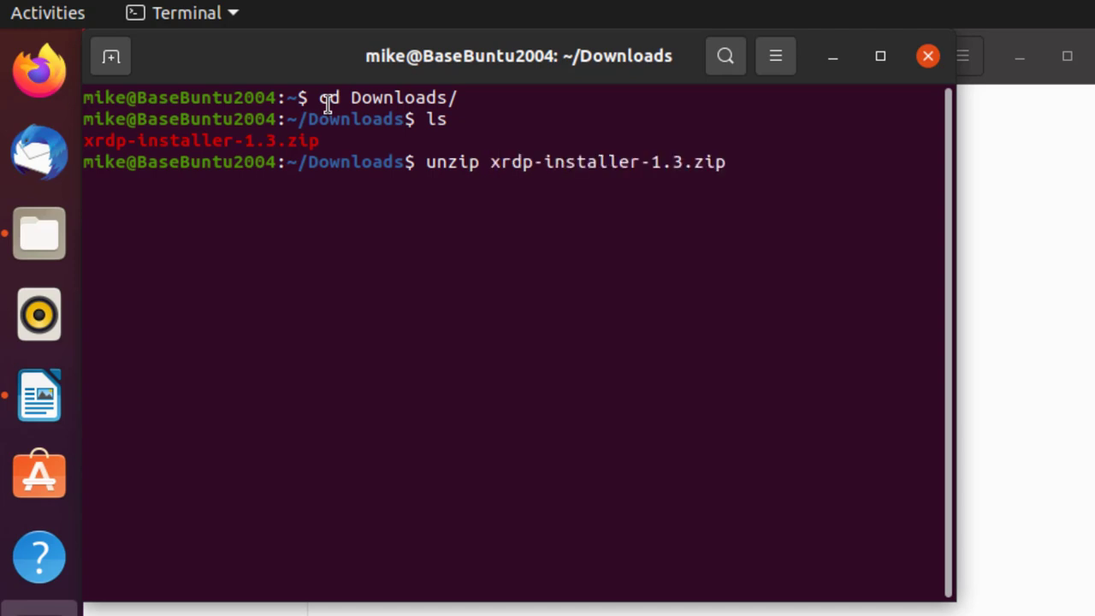
key(Return)
text(ls)
key(Return)
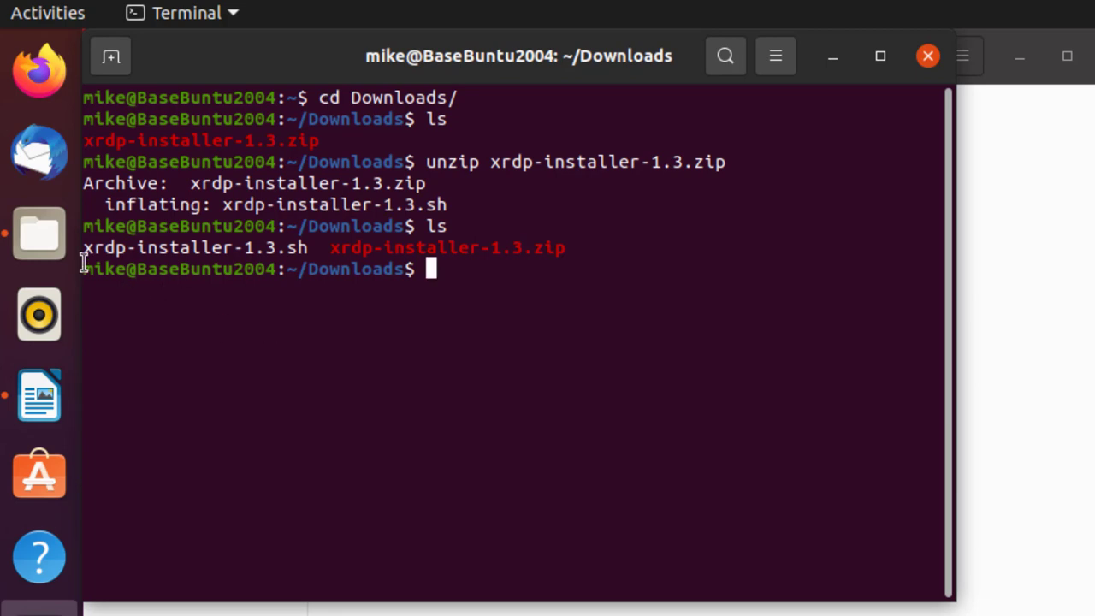
Open xrdp-installer-1.3.sh from the Downloads folder, review its version history, disclaimer and code, and close the editor.
click(47, 228)
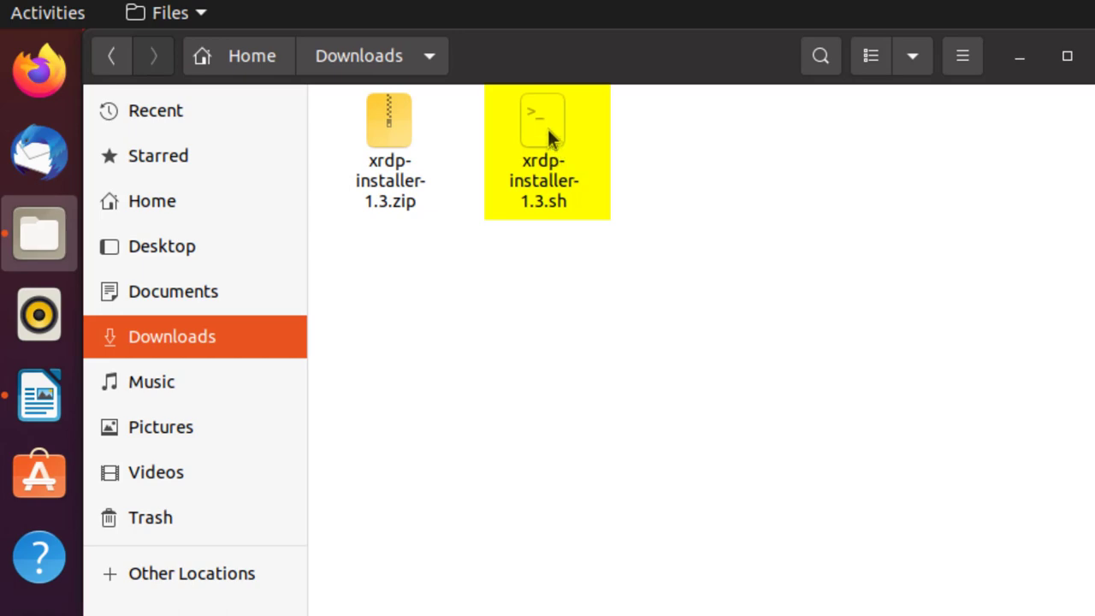
double_click(548, 129)
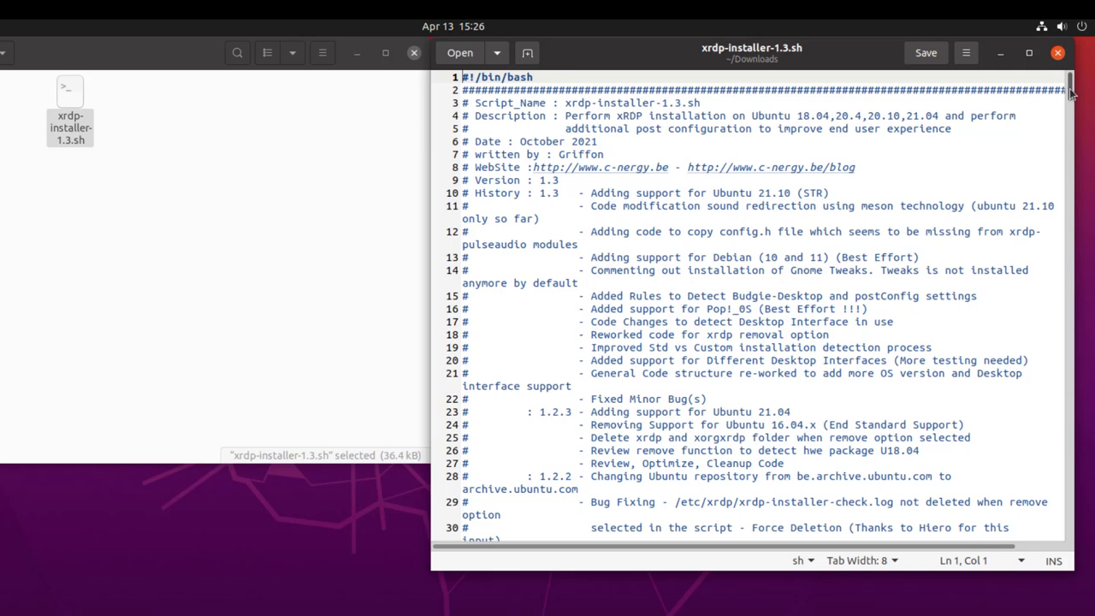
scroll(1070, 94, down, 1)
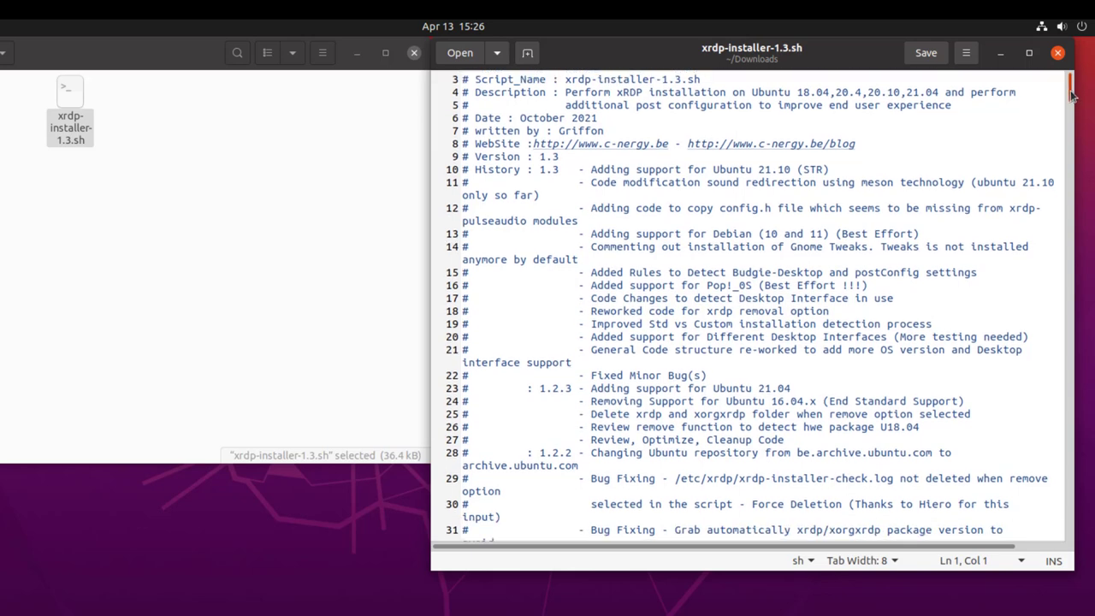
scroll(1070, 94, down, 5)
scroll(1090, 305, down, 5)
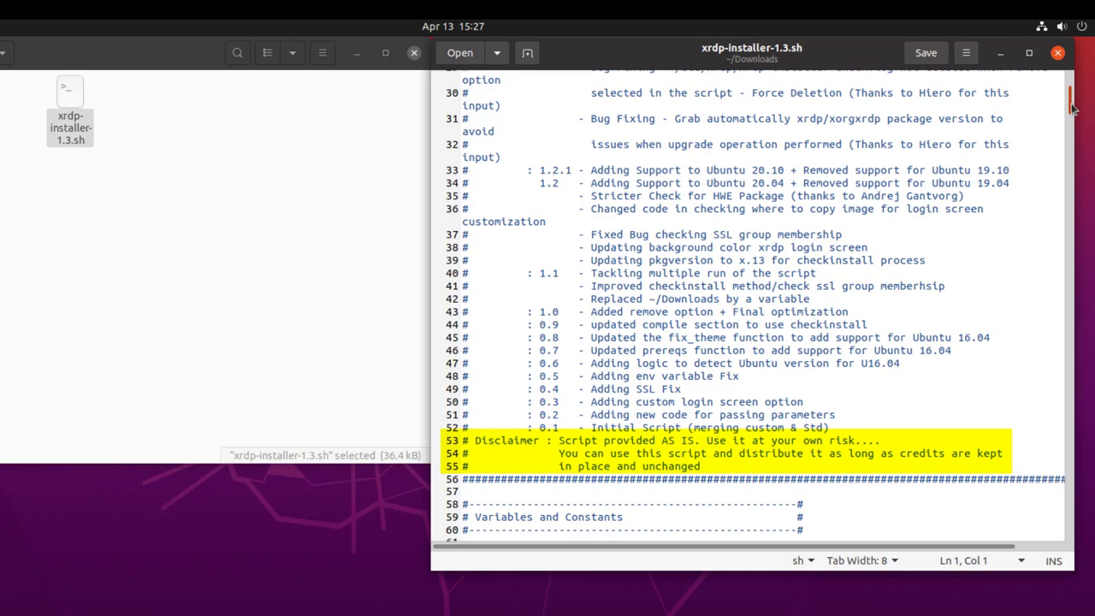
drag(1070, 103, 1071, 537)
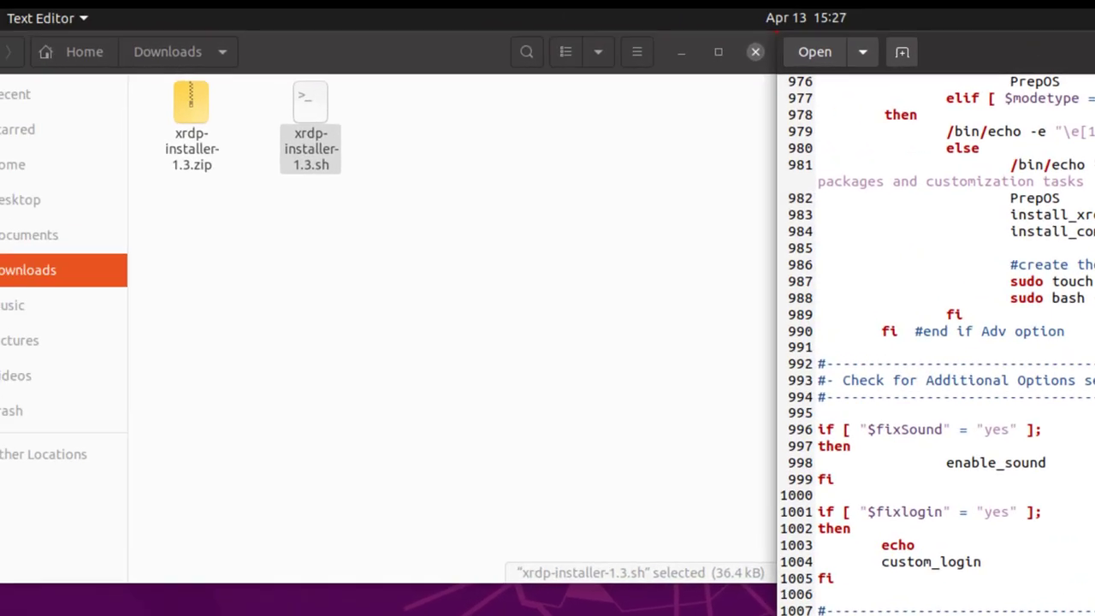
key(ctrl+q)
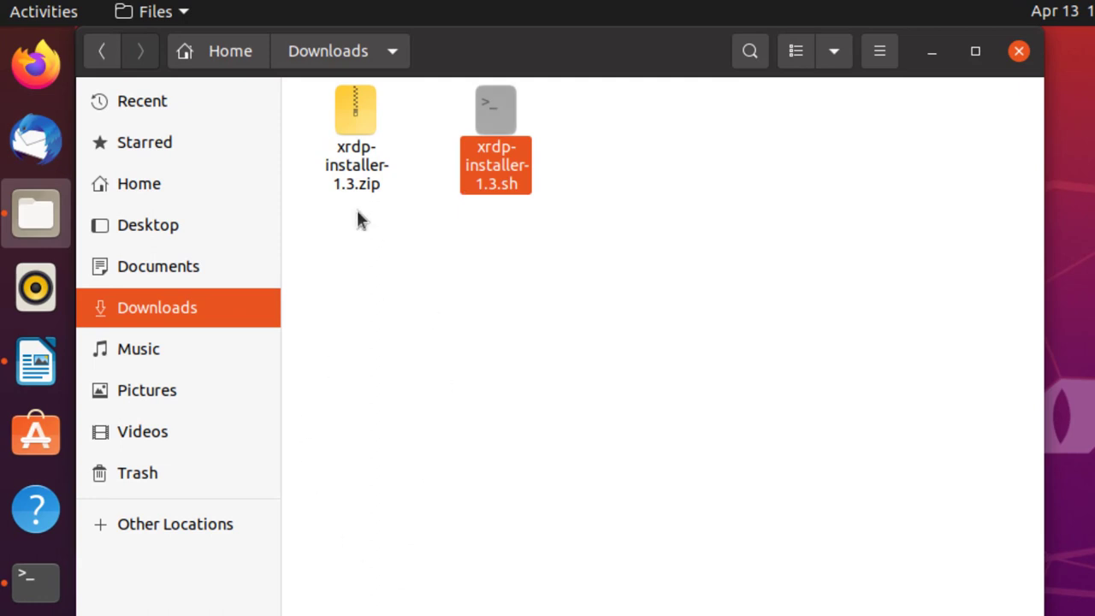
Return to the terminal and make xrdp-installer-1.3.sh executable with chmod +x.
click(57, 586)
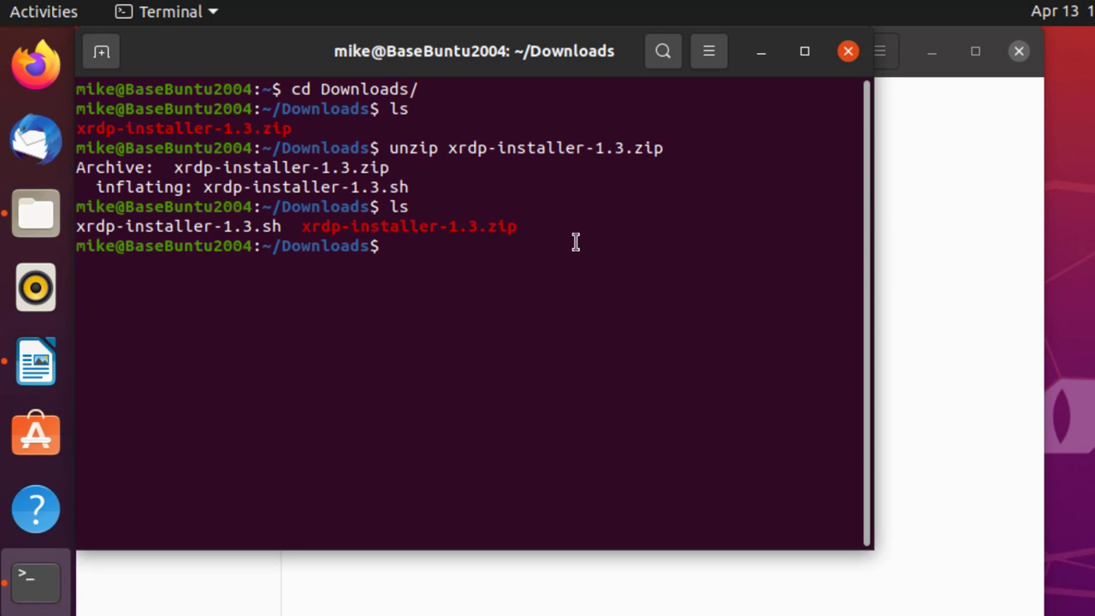
text(chmod +x x)
key(Tab)
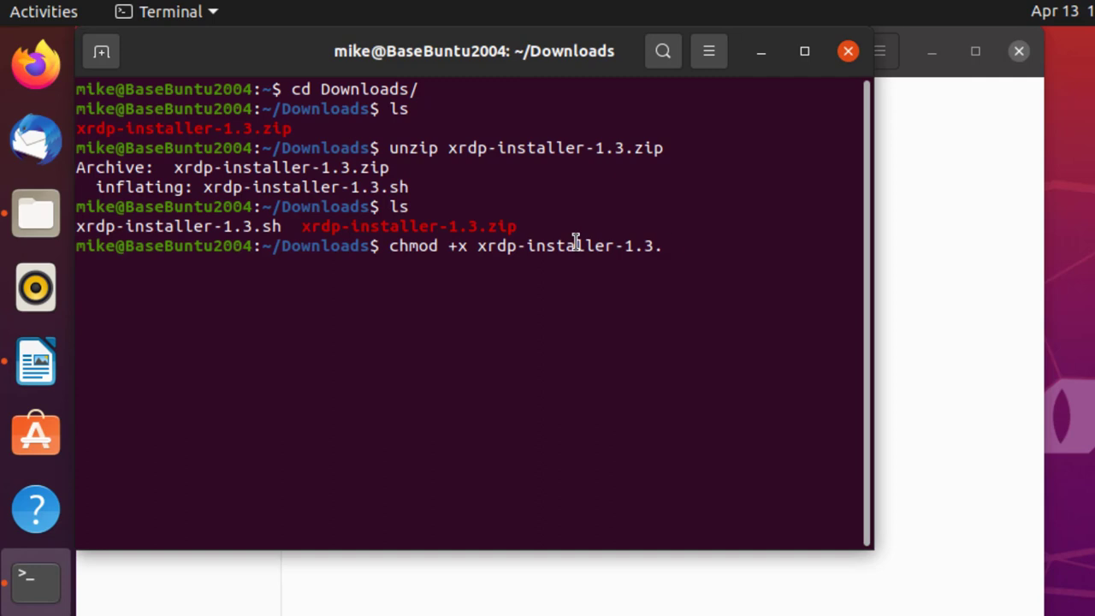
text(sh)
key(Return)
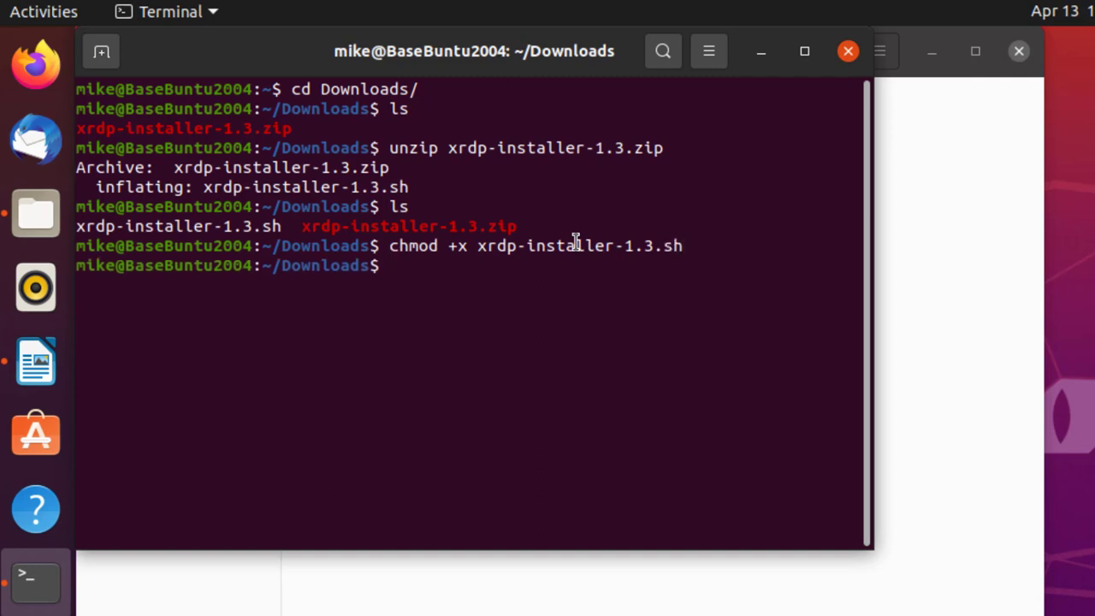
text(./)
key(BackSpace)
key(BackSpace)
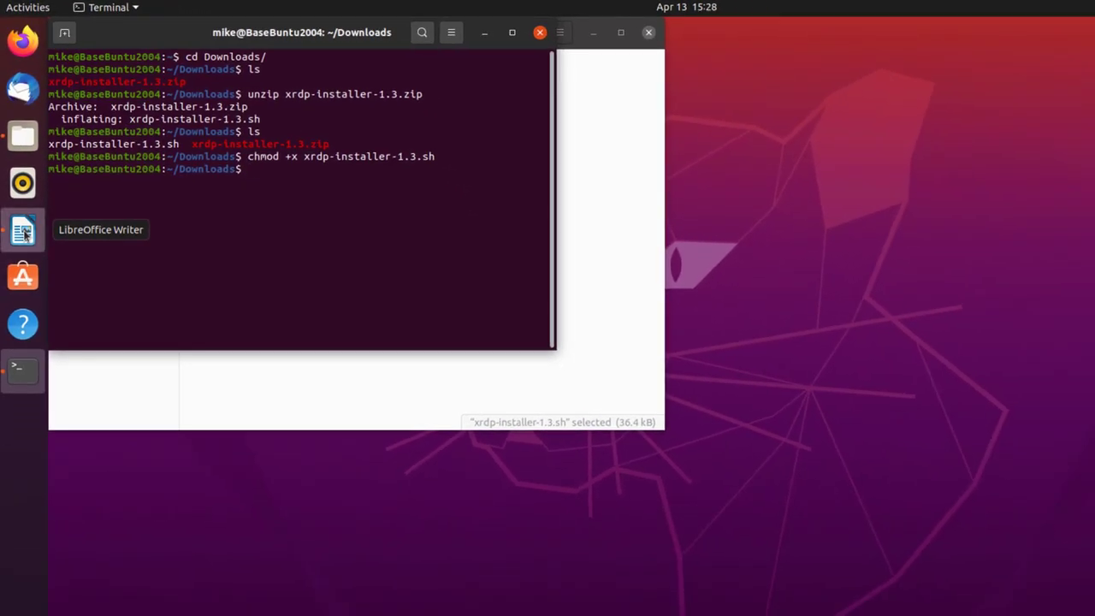
Switch to the LibreOffice Writer document to review the installer script's switches, and minimize it.
click(23, 232)
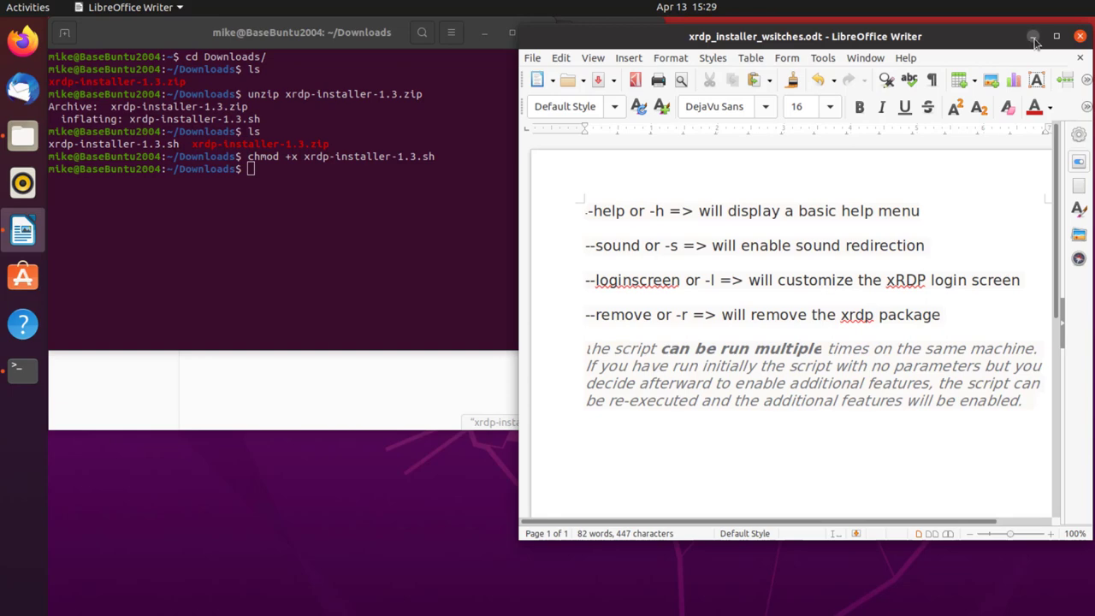
click(1033, 38)
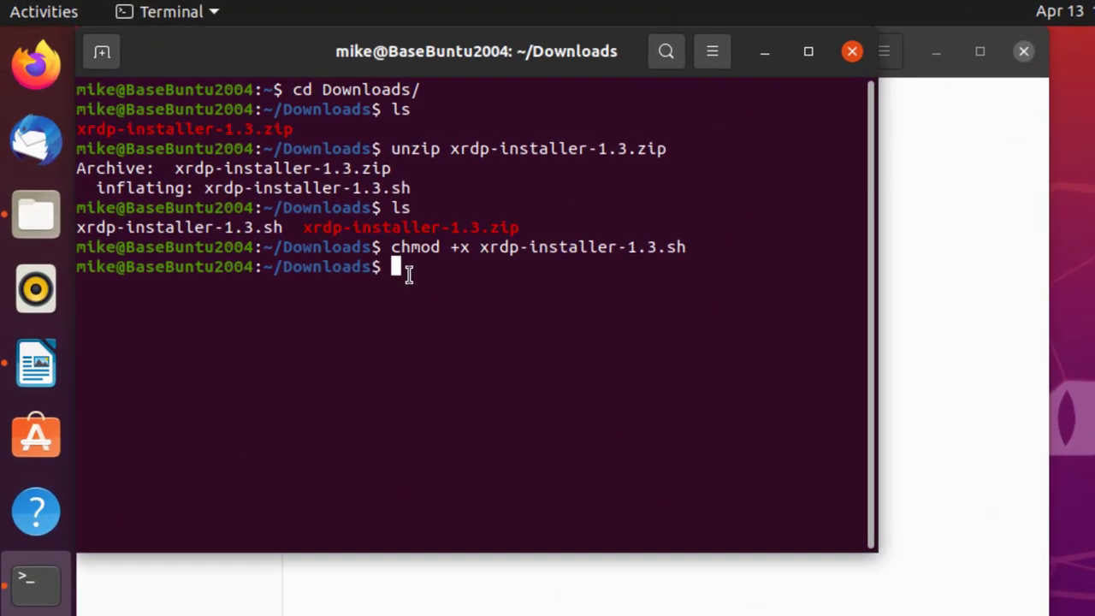
Run ./xrdp-installer-1.3.sh without parameters and enter the sudo password to install xRDP.
text(./x)
key(Tab)
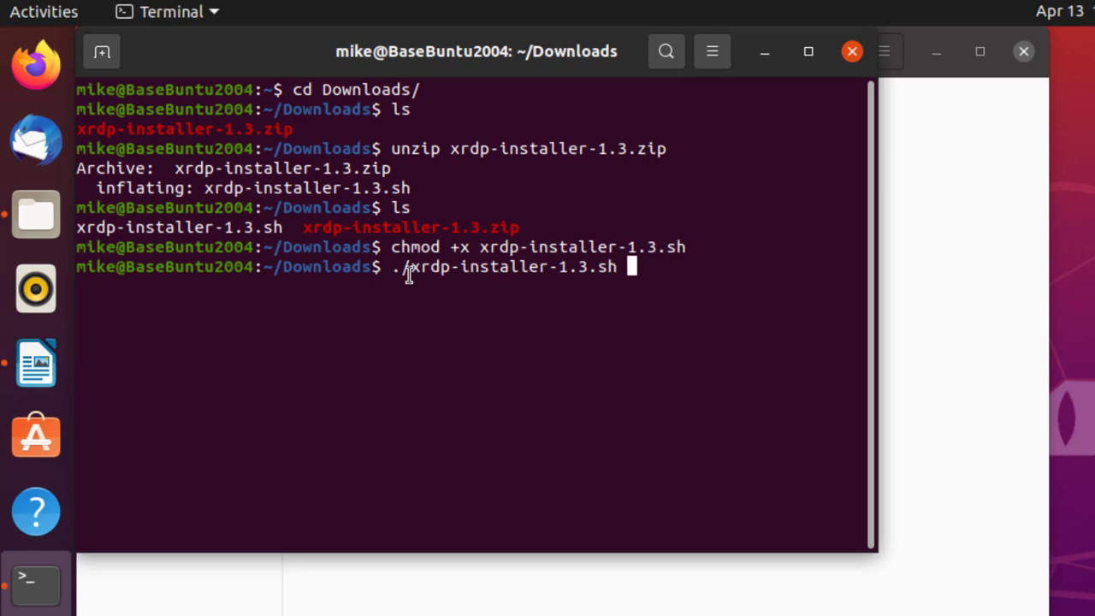
key(Return)
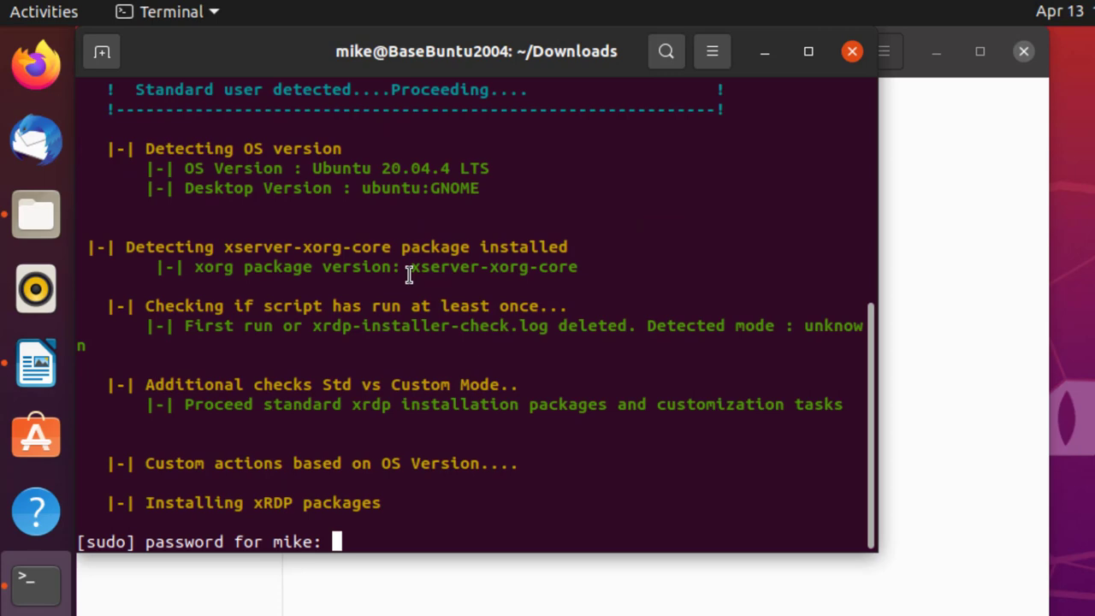
key(Return)
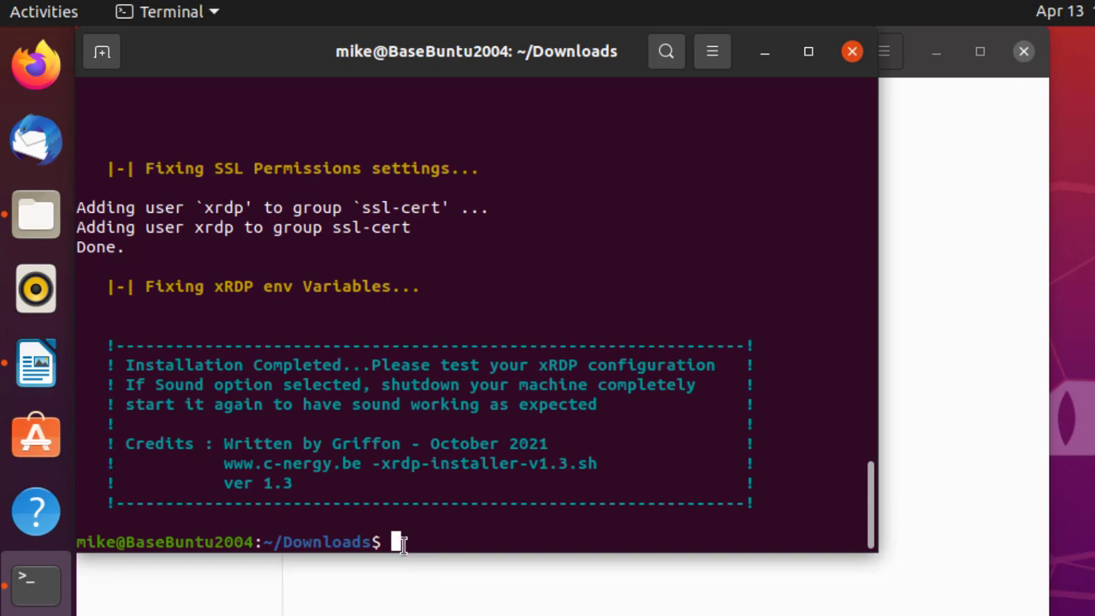
Show the Ubuntu machine's network addresses with the ip addr command.
text(ip addr)
key(Return)
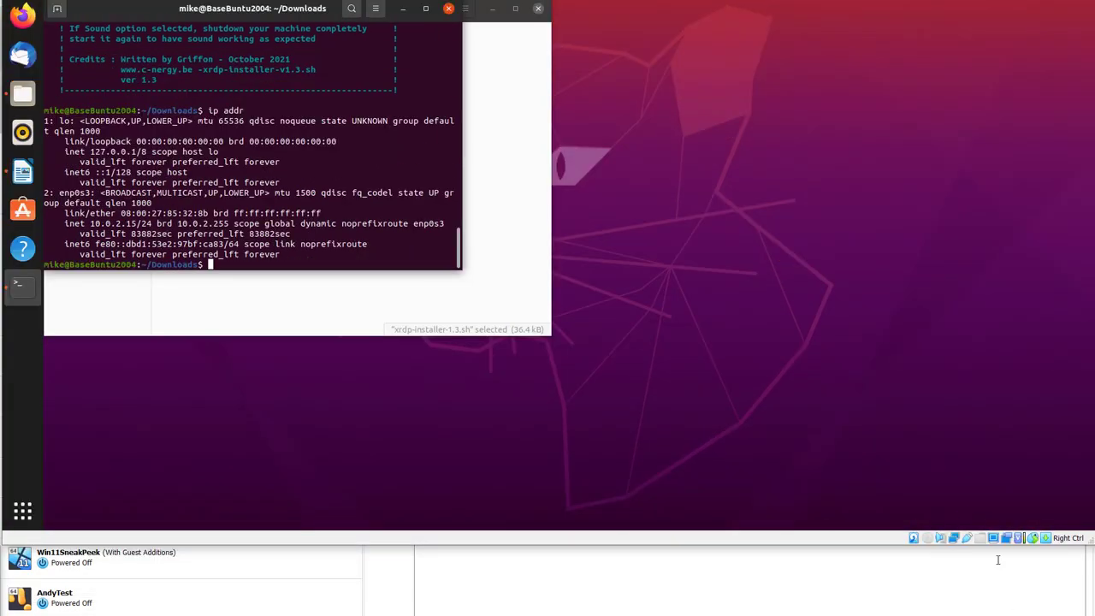
Attach network Adapter 1 of the VirtualBox machine to Bridged Adapter and apply the settings.
click(973, 588)
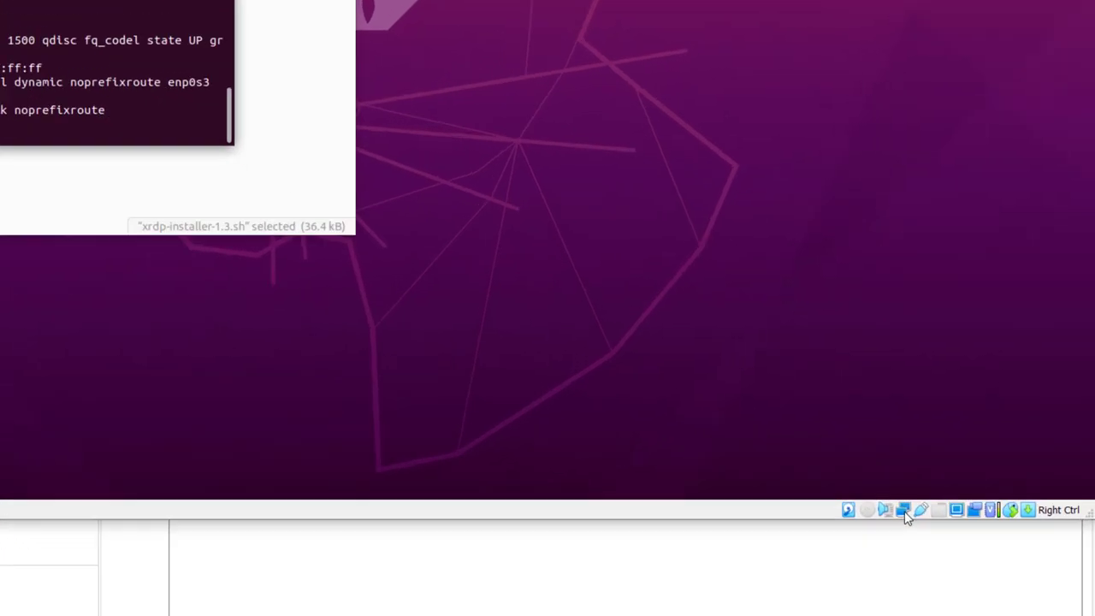
click(956, 540)
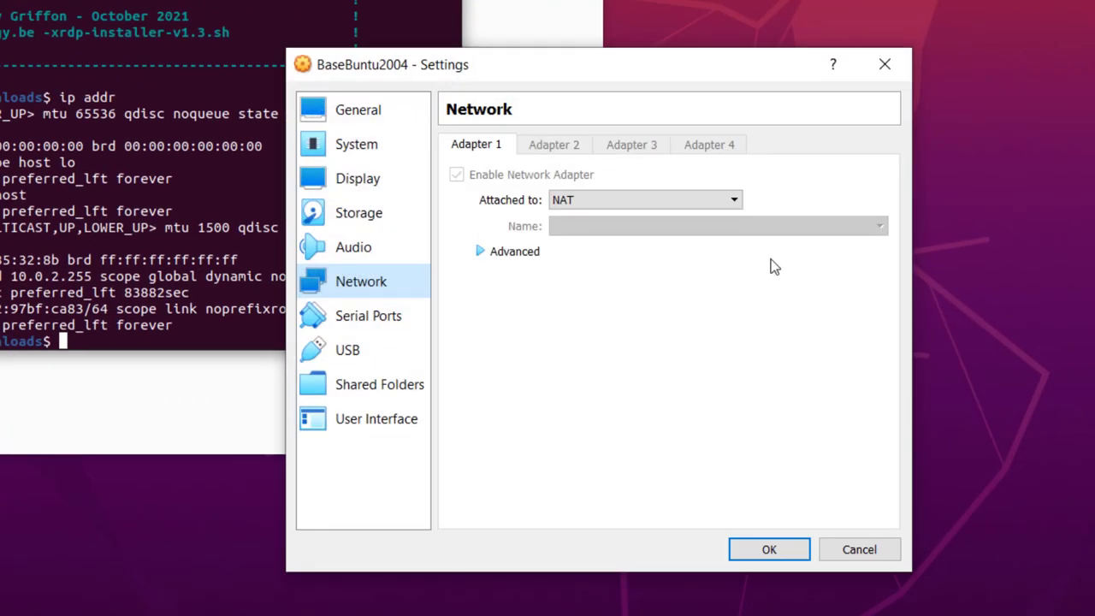
click(723, 206)
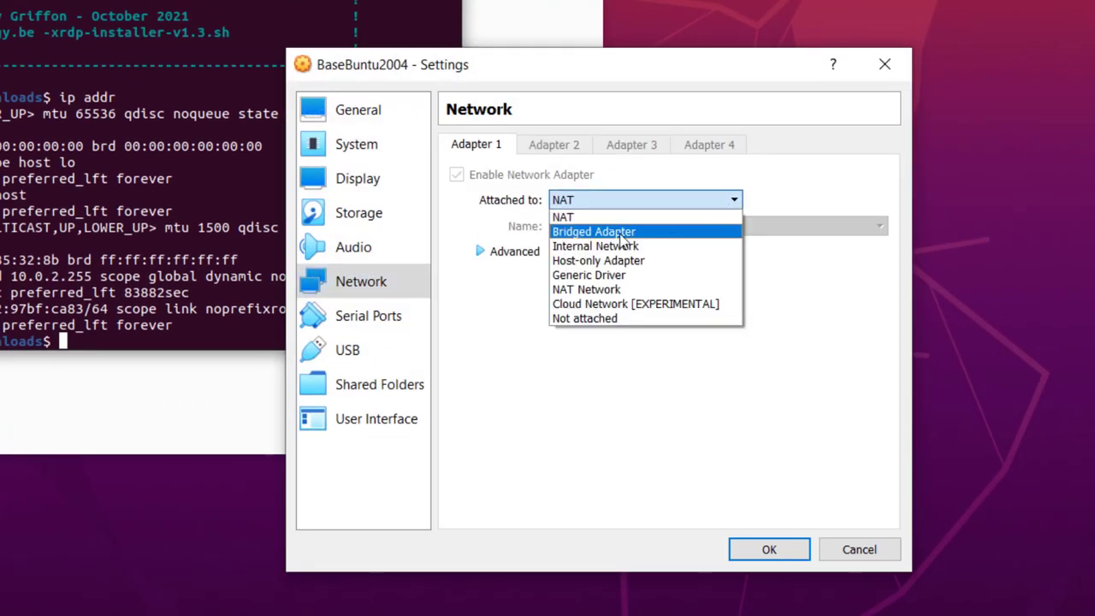
click(604, 233)
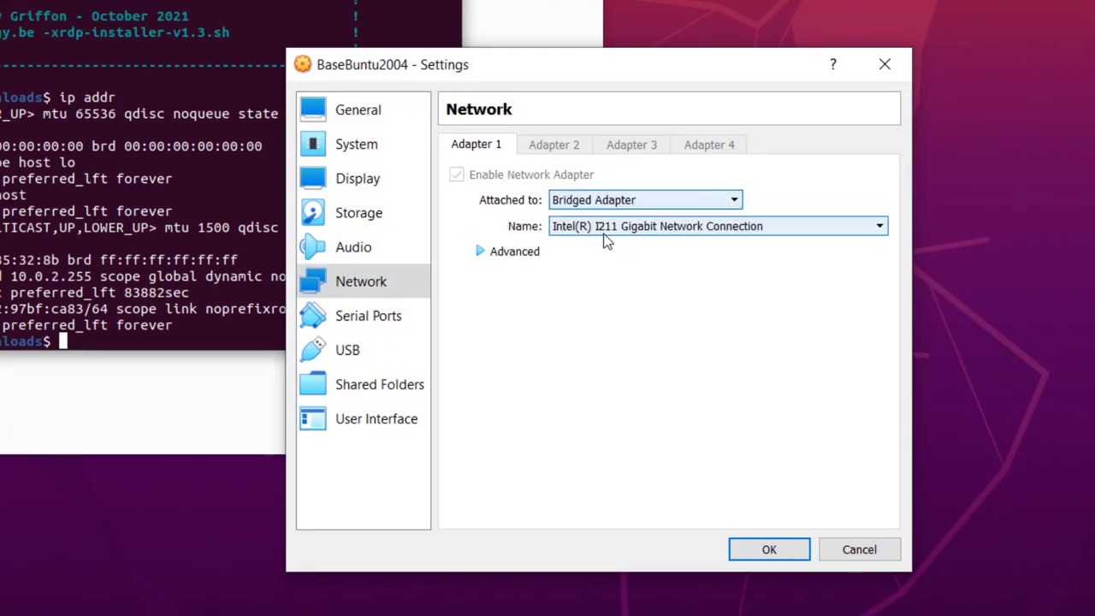
click(778, 549)
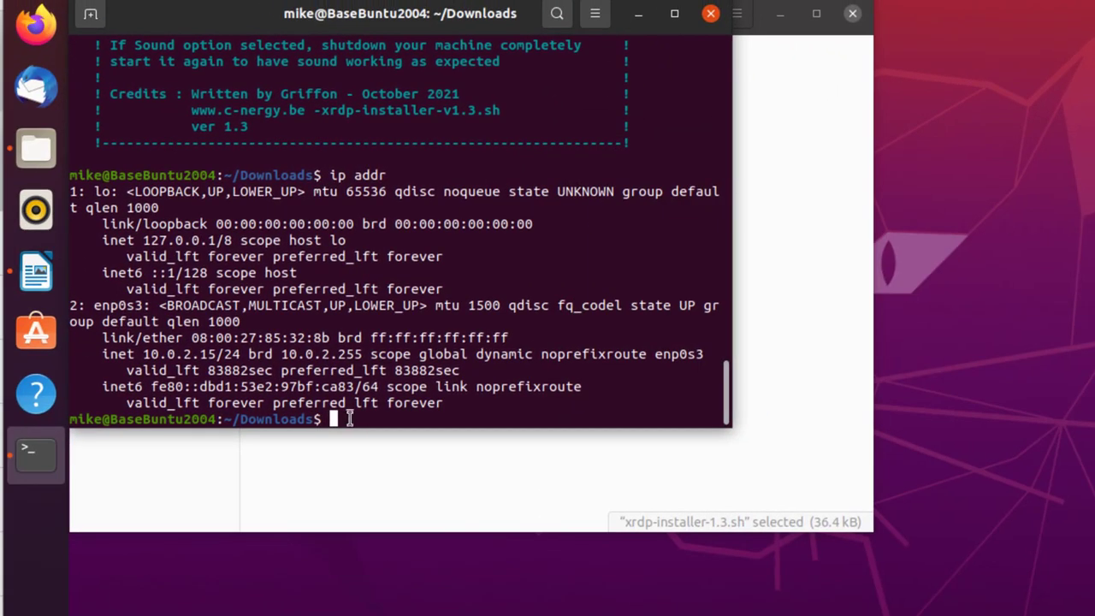
Run ip addr again in the Ubuntu terminal to check the address assigned after the adapter change.
text(ip add)
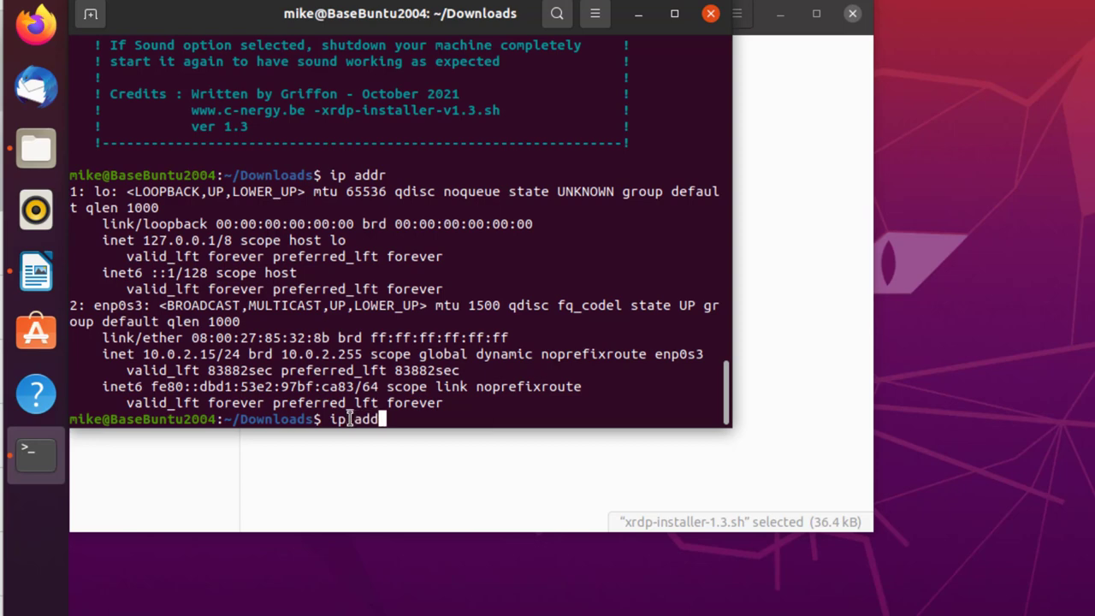
text(r)
key(Return)
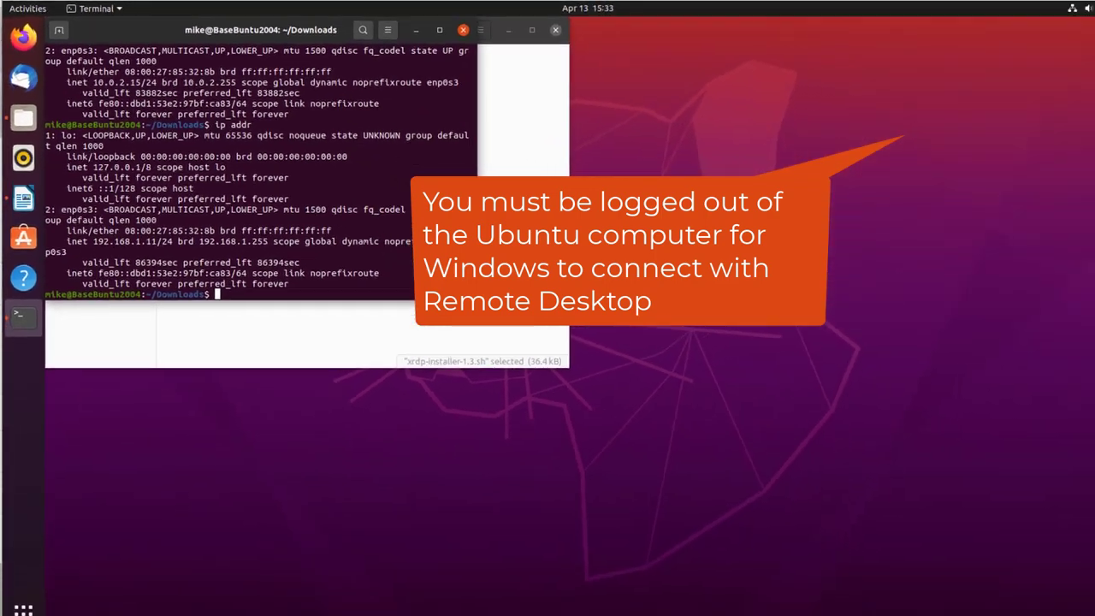
Log out of the current Ubuntu user session.
click(1083, 9)
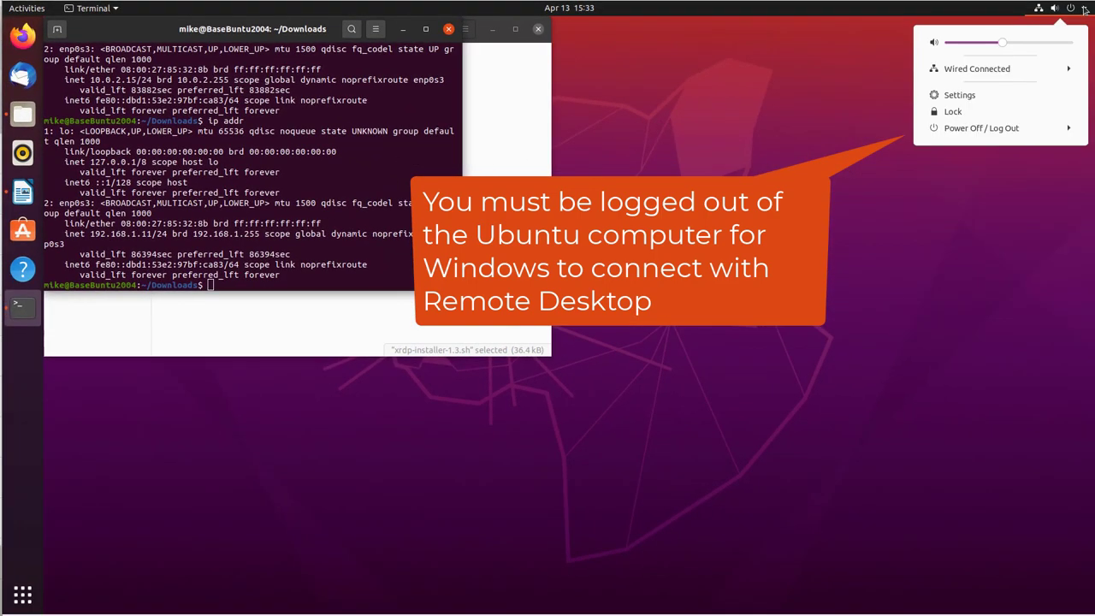
click(1013, 131)
click(965, 152)
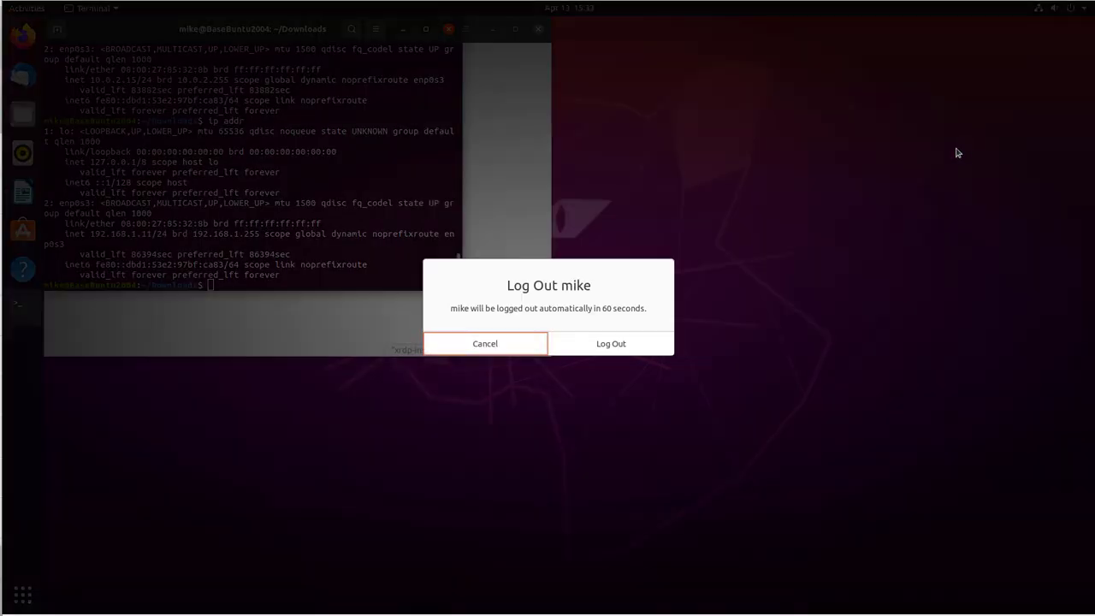
click(614, 342)
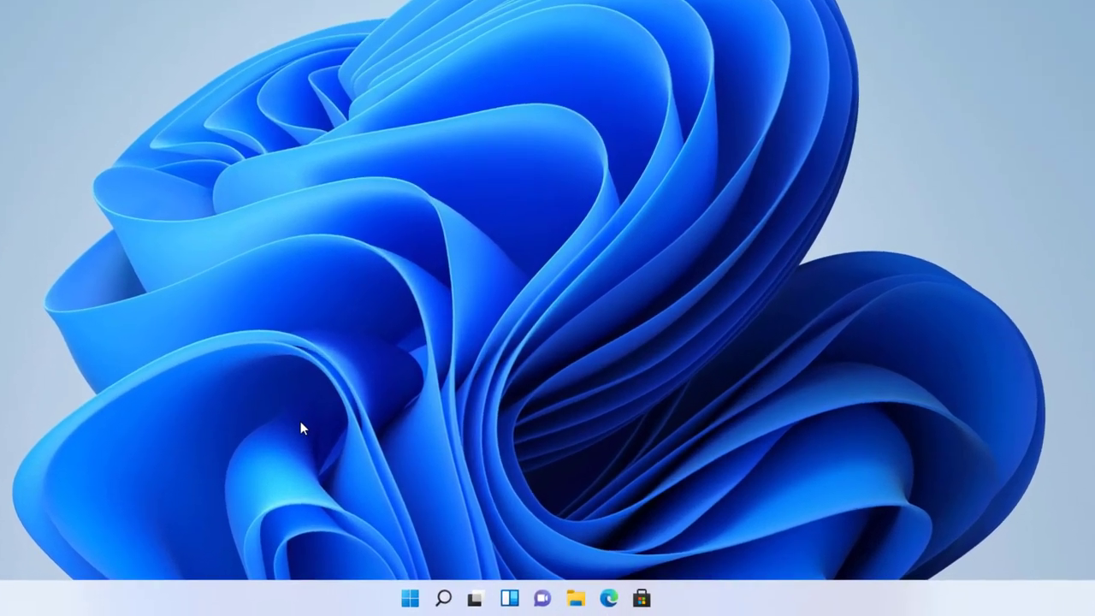
Switch to the Windows machine, search for "remote" and open Remote Desktop Connection.
click(412, 599)
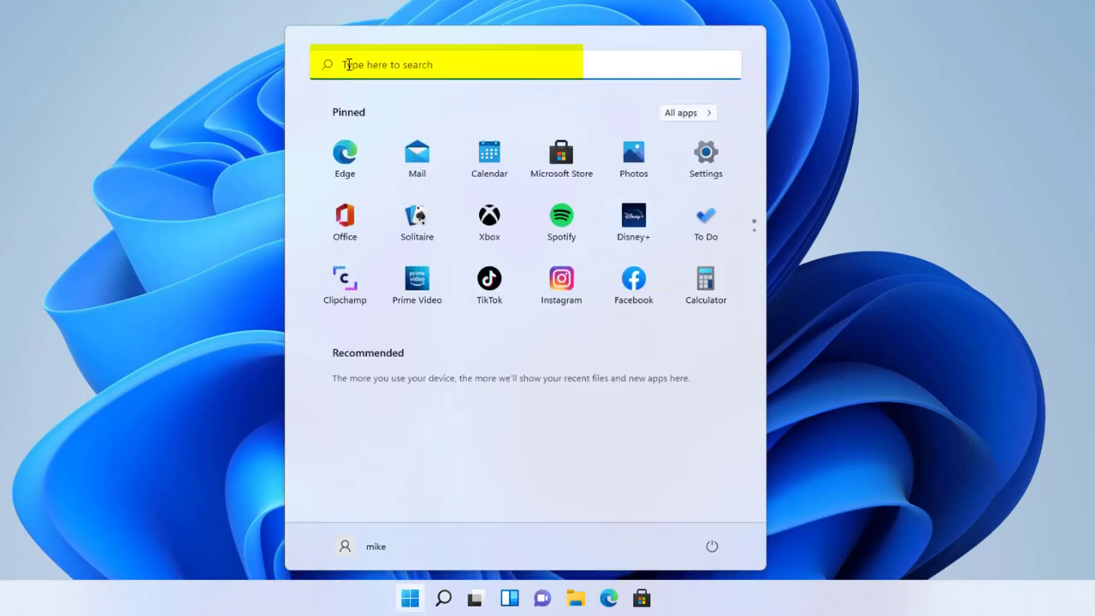
key(Escape)
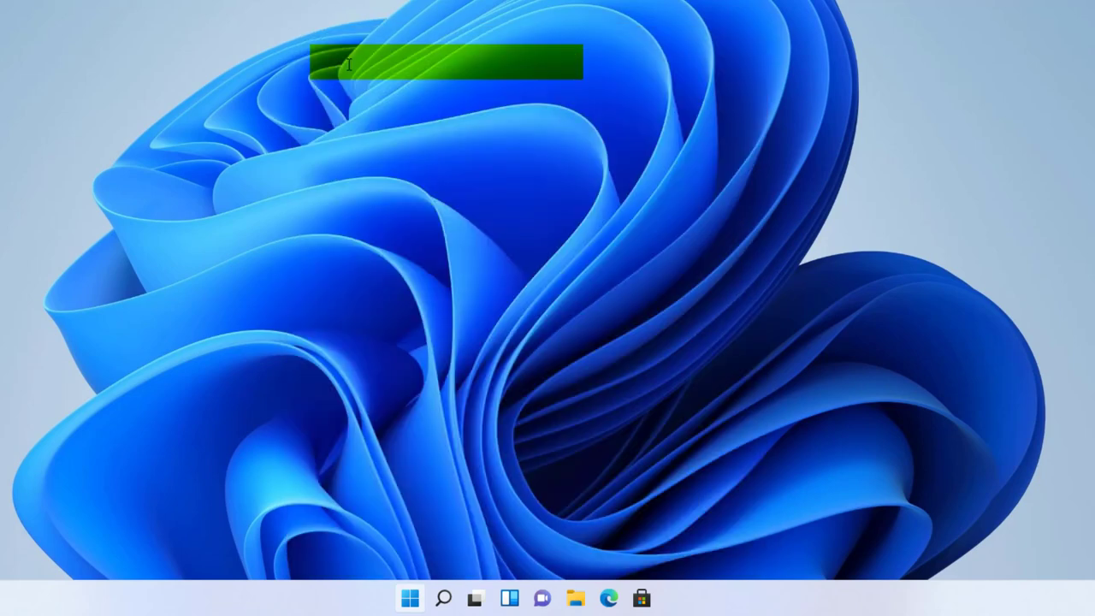
key(super+s)
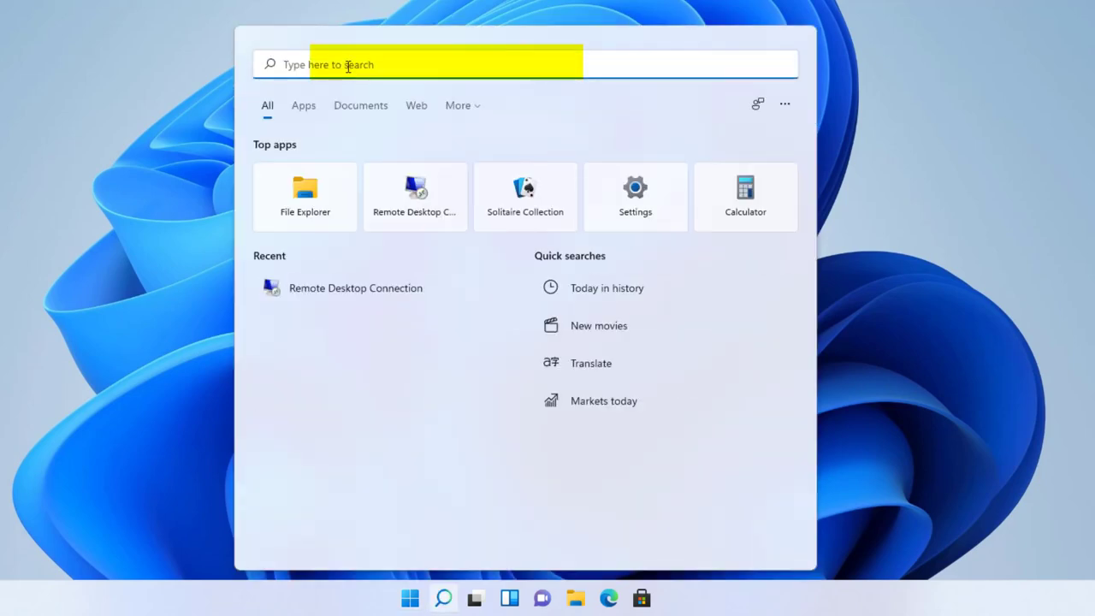
text(rem)
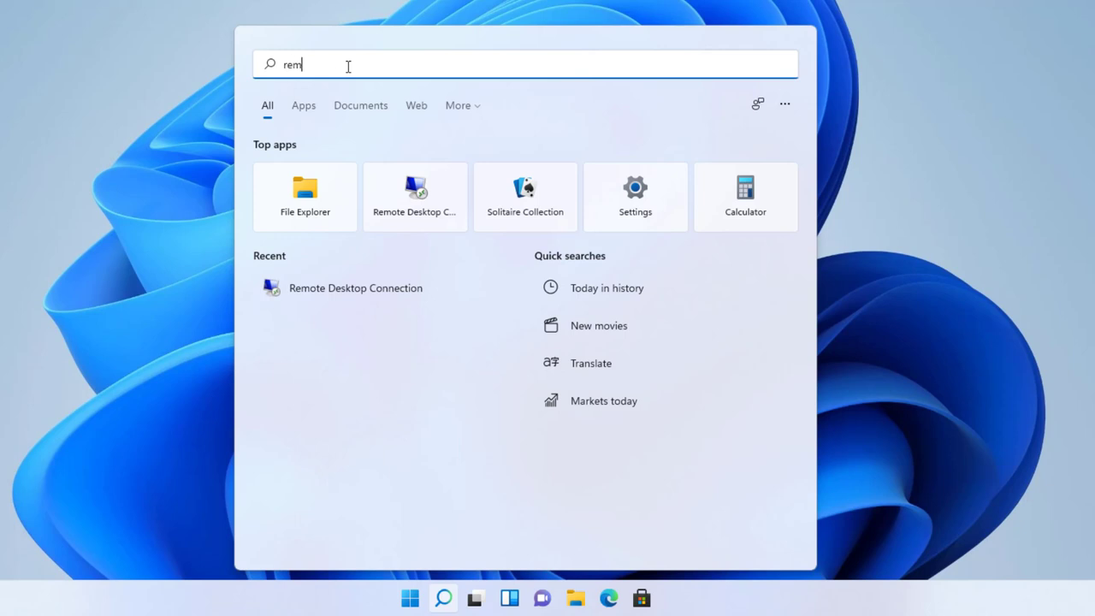
text(ote)
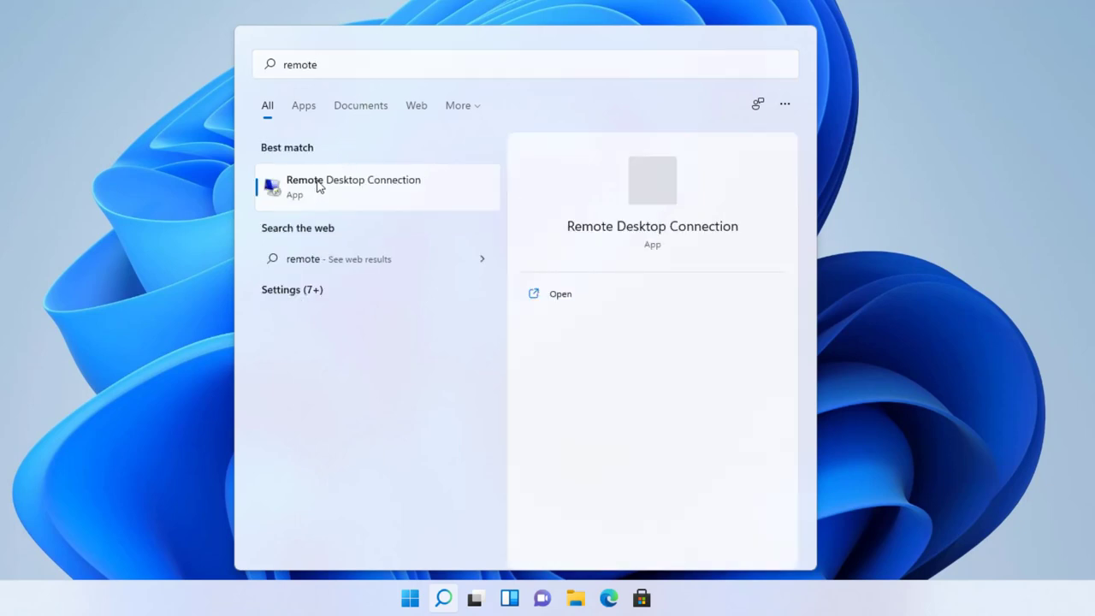
click(562, 294)
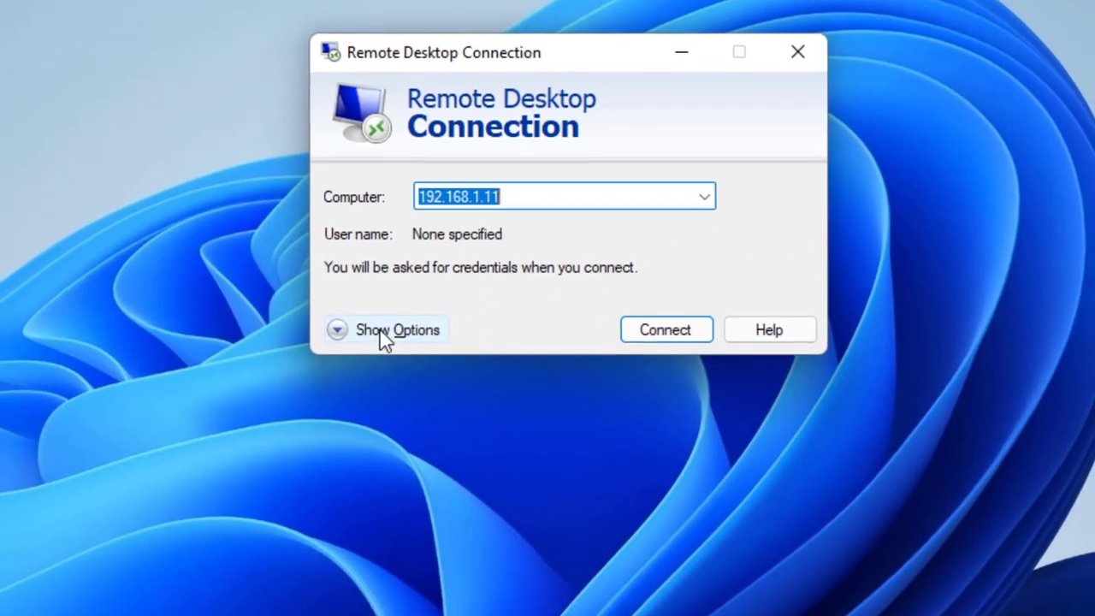
Expand the connection options and set the remote desktop size to 1920 by 1080 pixels with True Color (24 bit).
click(376, 352)
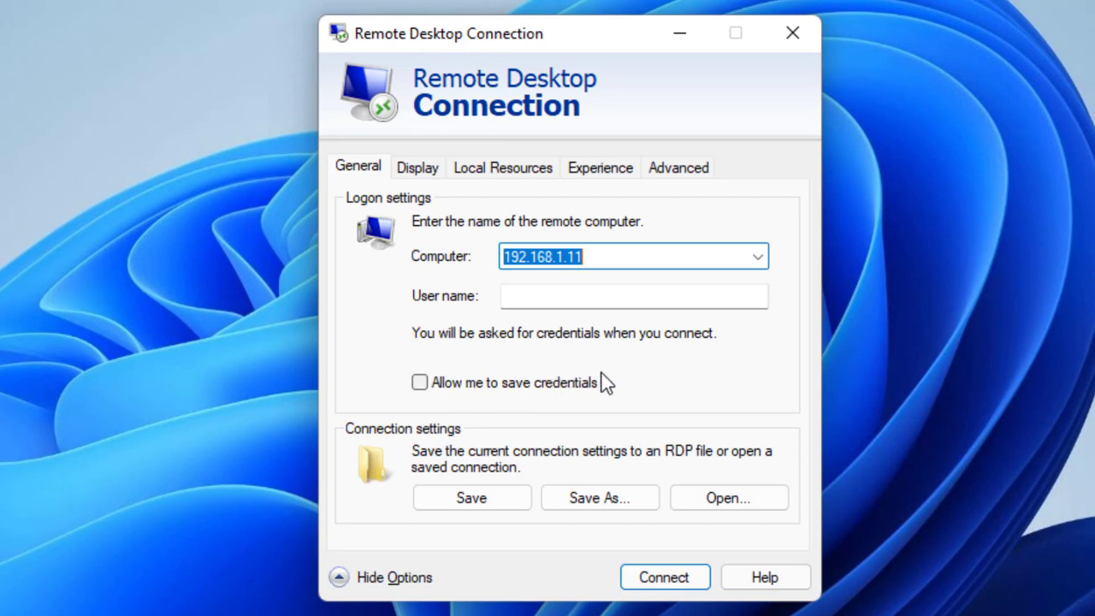
click(416, 168)
drag(599, 270, 589, 268)
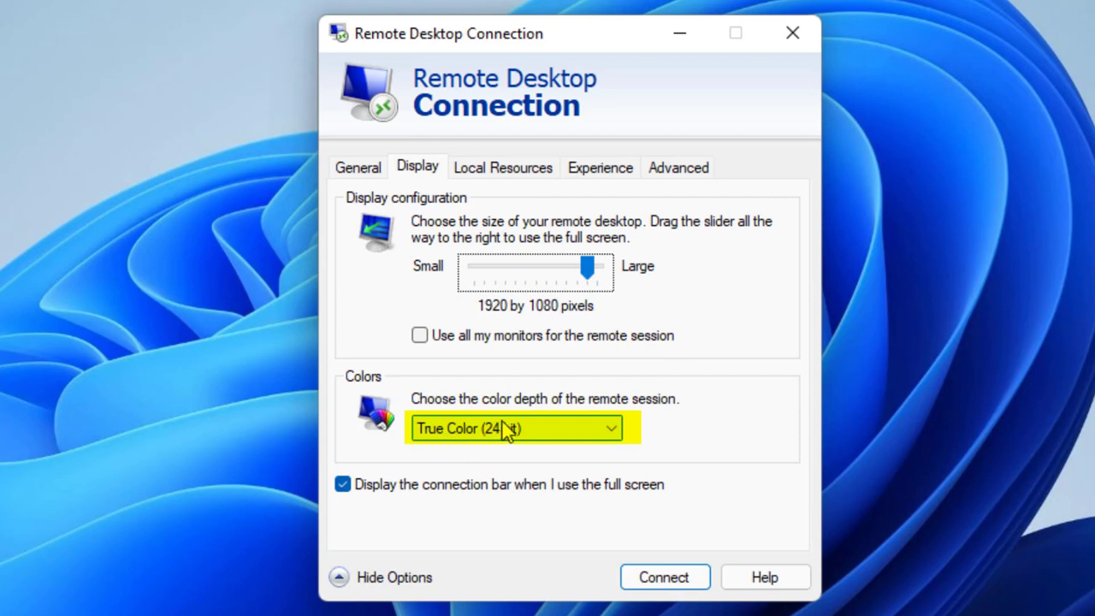
click(604, 432)
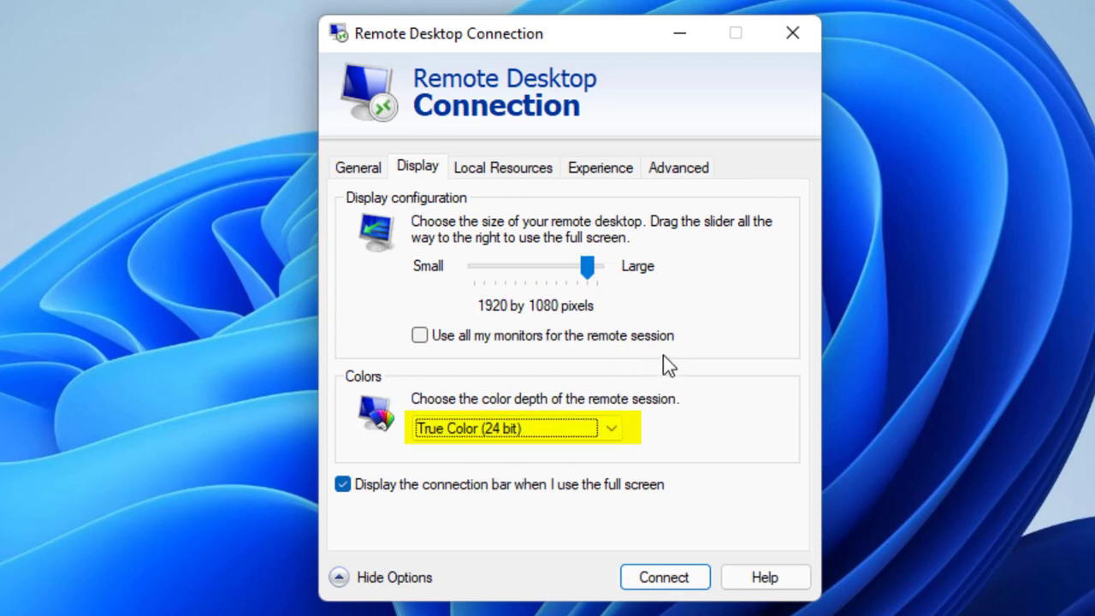
Set the local resources to share the clipboard and Drives with the remote session.
click(504, 171)
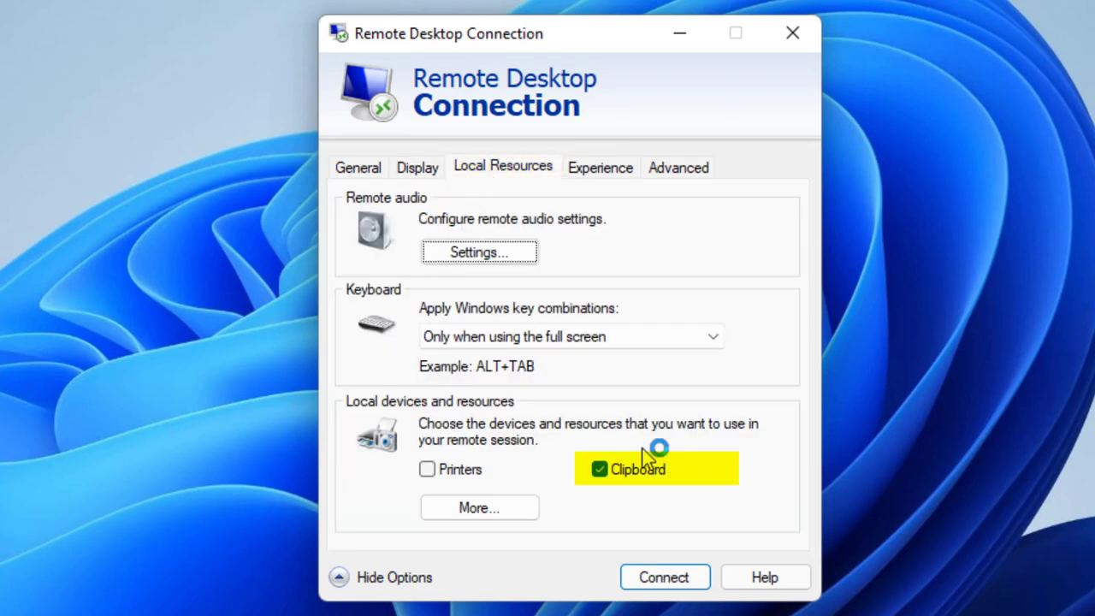
click(500, 513)
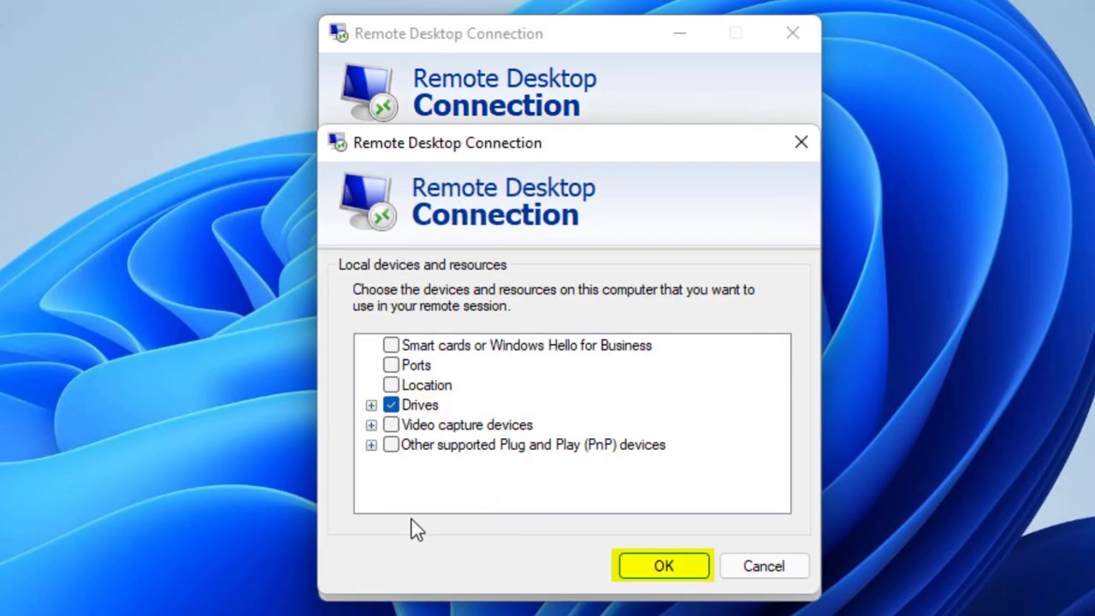
click(665, 567)
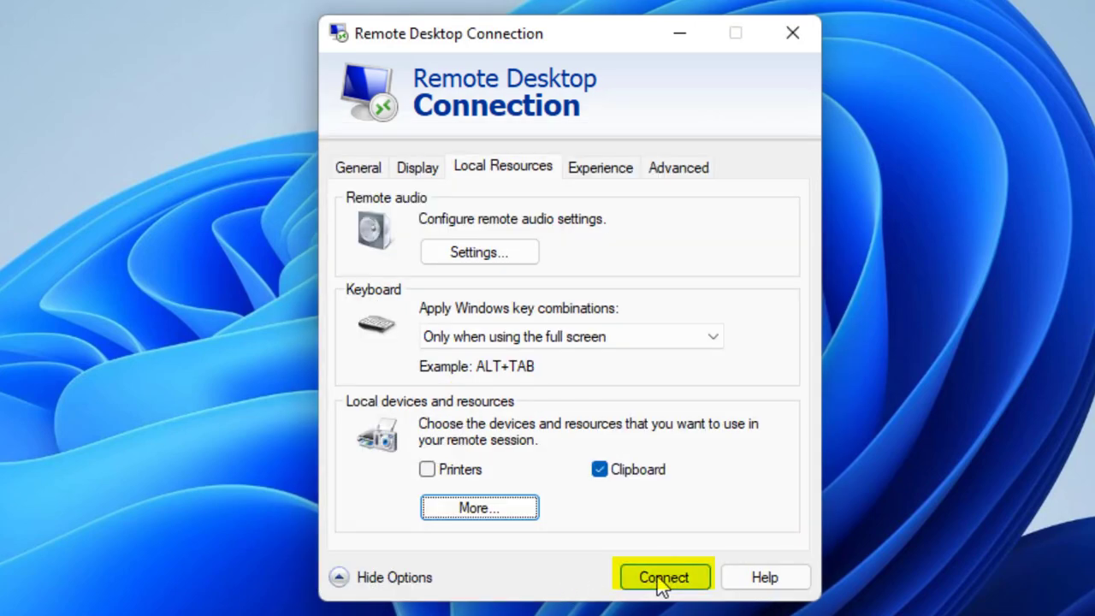
Connect to 192.168.1.11, trusting the remote connection and accepting its unverified identity.
click(662, 581)
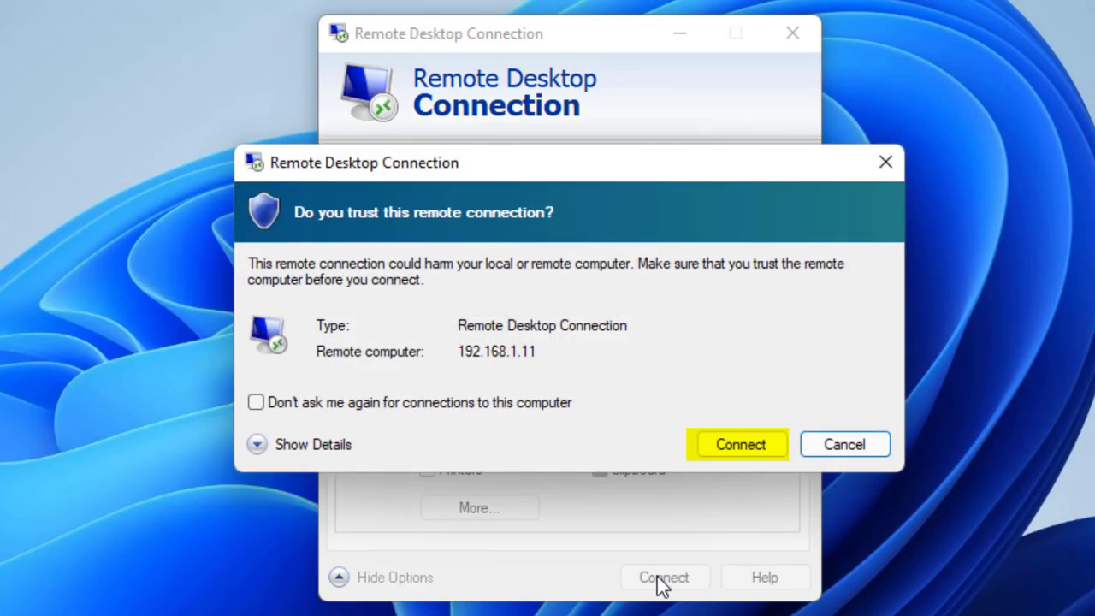
click(738, 444)
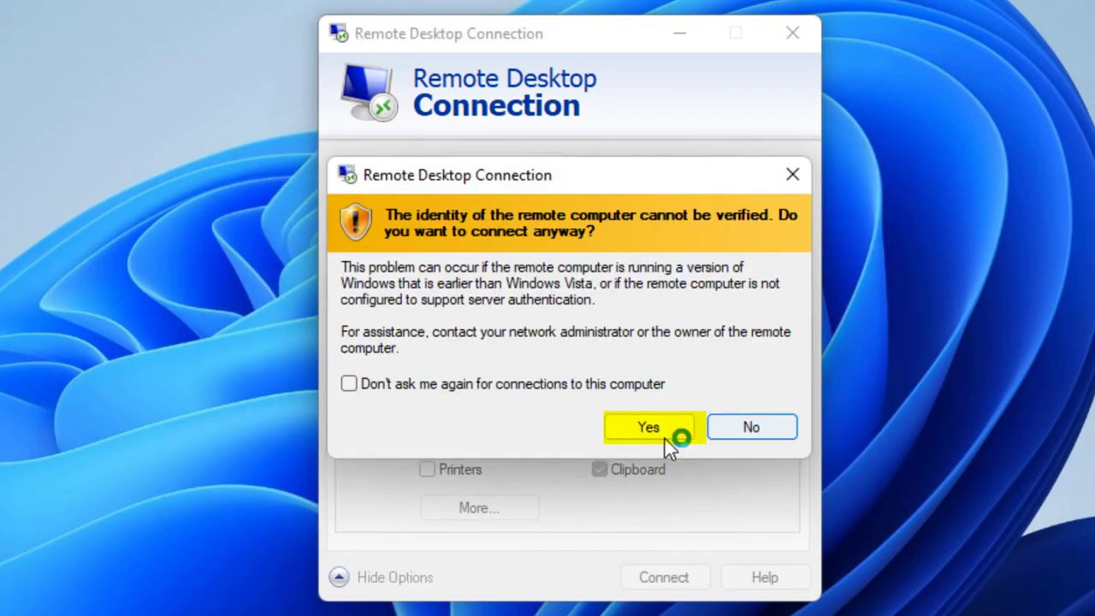
click(650, 433)
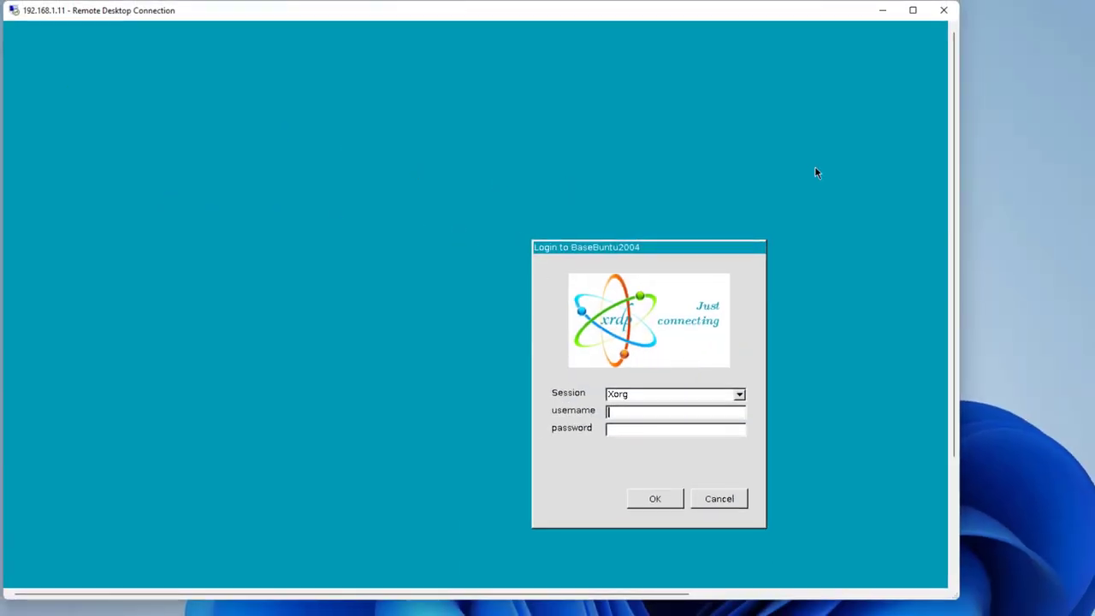
Log in to the xrdp Xorg session by entering the account's username and password.
text(mike)
click(619, 430)
text(*********)
click(654, 498)
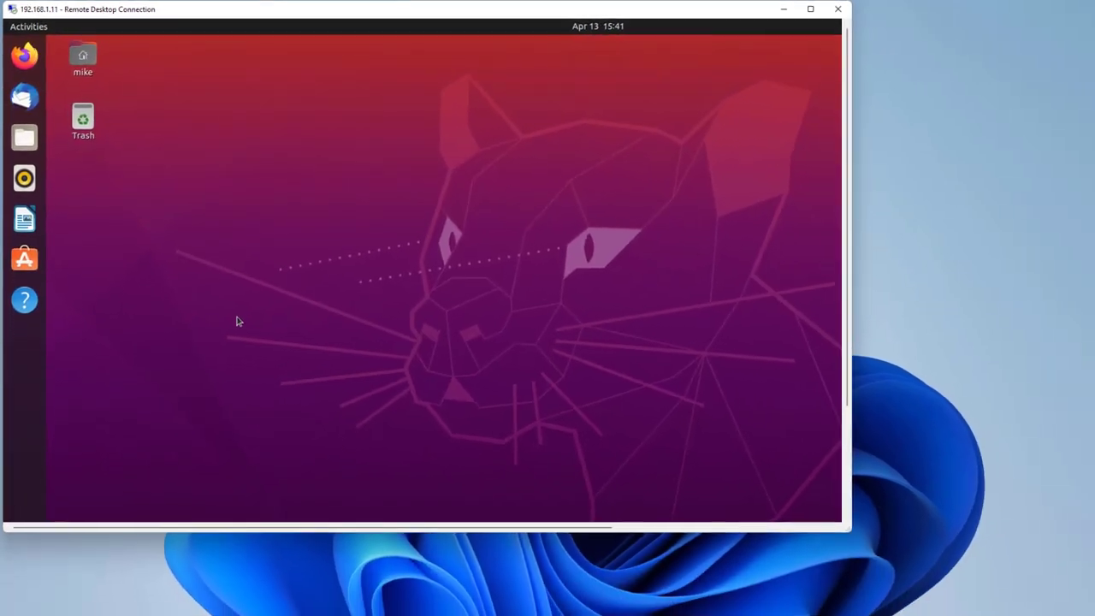
Maximize the remote Ubuntu desktop window to full screen.
click(810, 8)
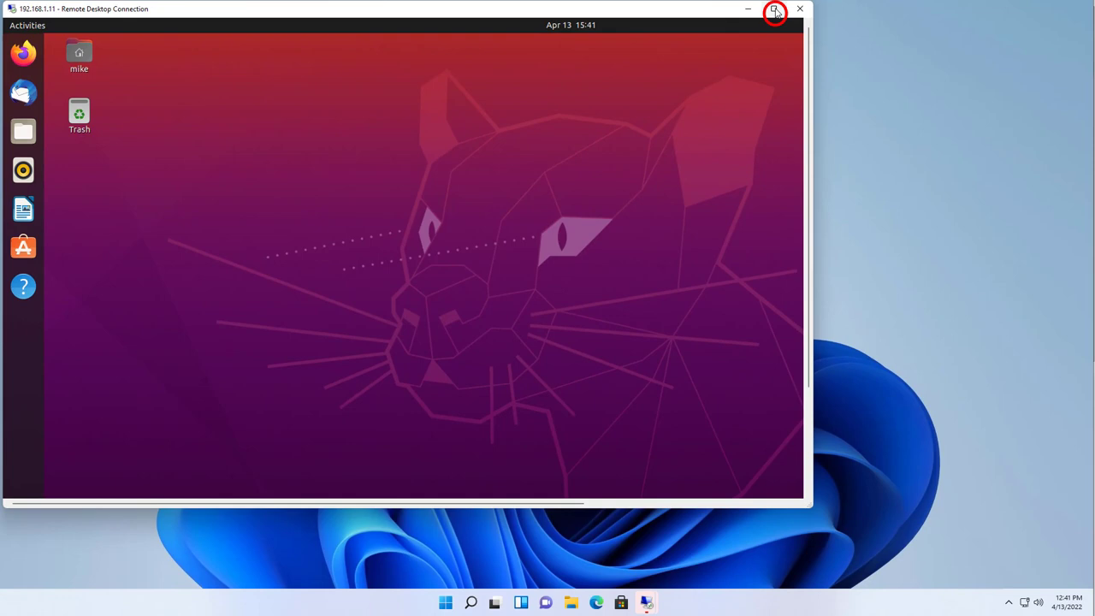
mouse_move(776, 12)
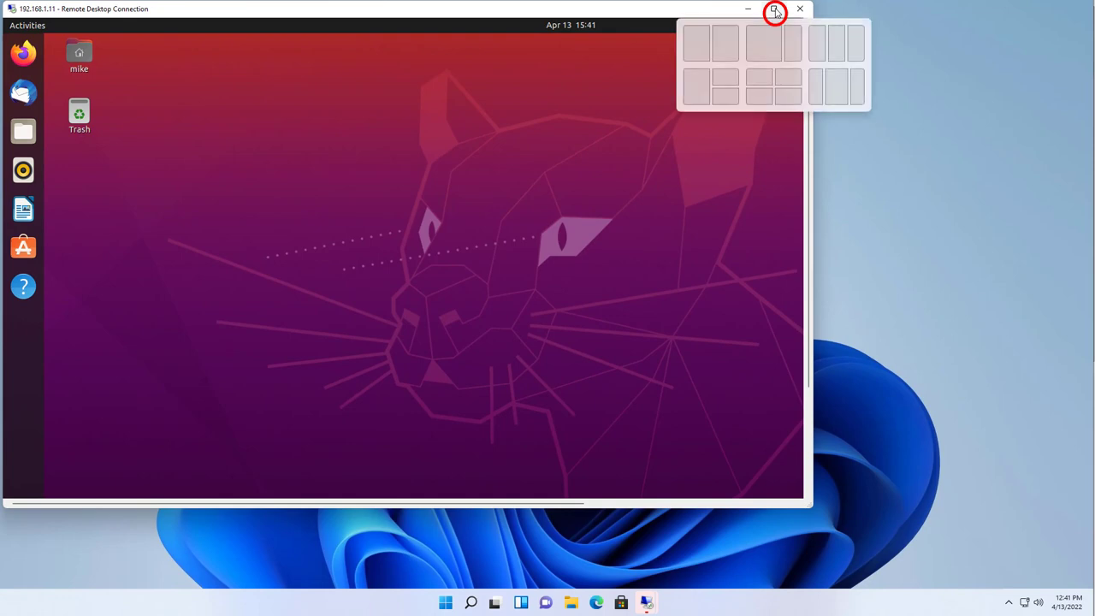
click(774, 11)
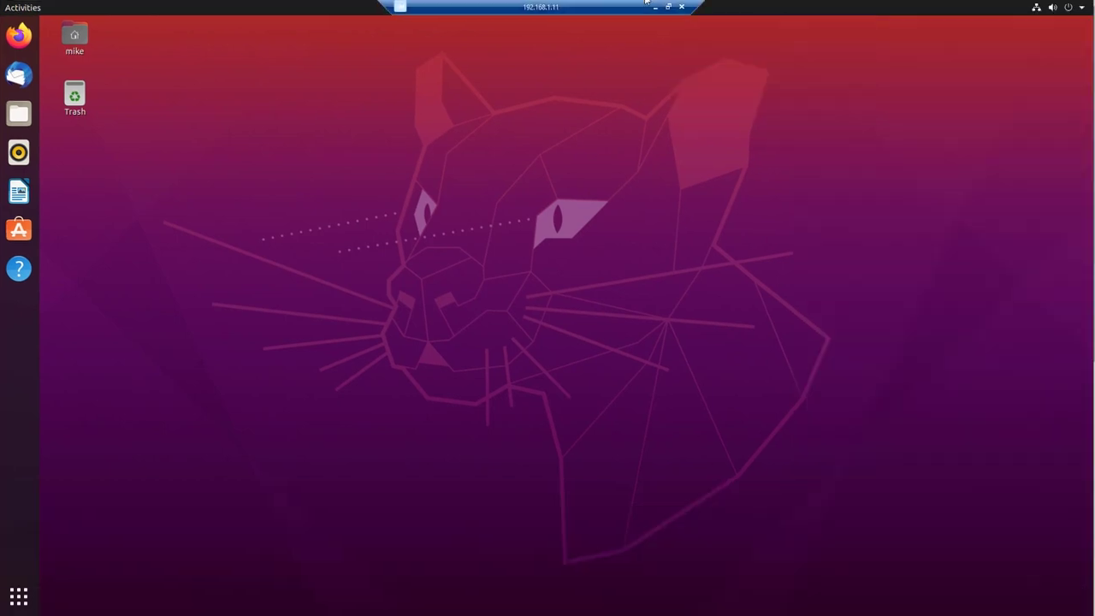